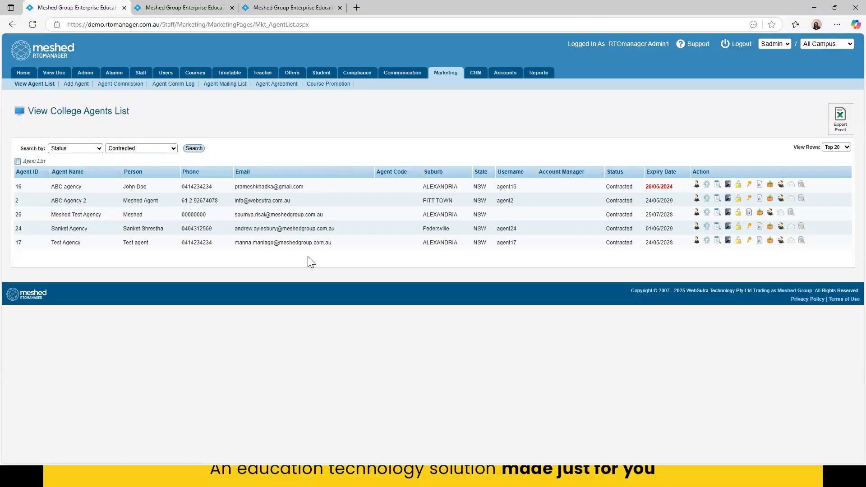
{"action": "left_click", "coordinate": [90, 149]}
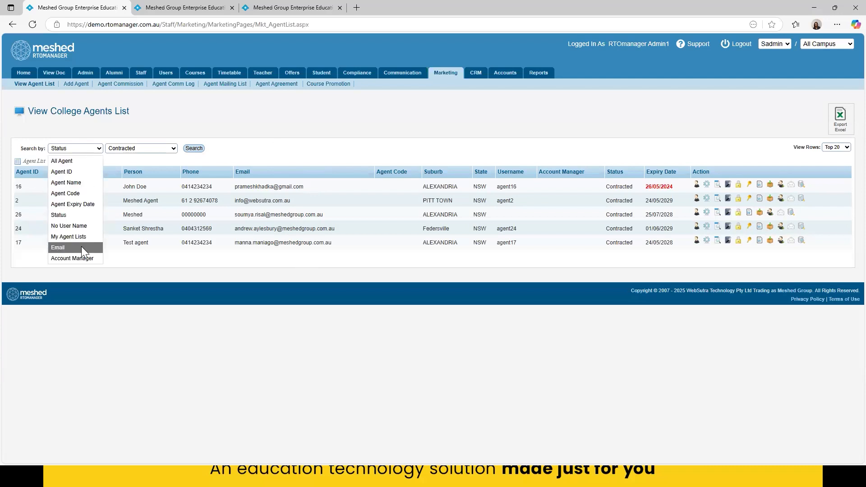
{"action": "key", "text": "Up"}
{"action": "left_click", "coordinate": [307, 156]}
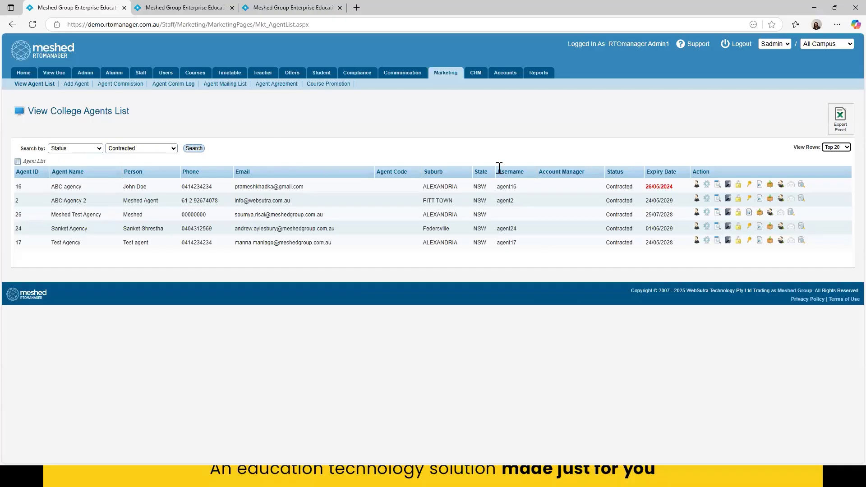
- Open the agent profile of Meshed Test Agency and enlarge its window to show more of the details
{"action": "left_click_drag", "start_coordinate": [496, 172], "coordinate": [521, 173]}
{"action": "left_click", "coordinate": [696, 214]}
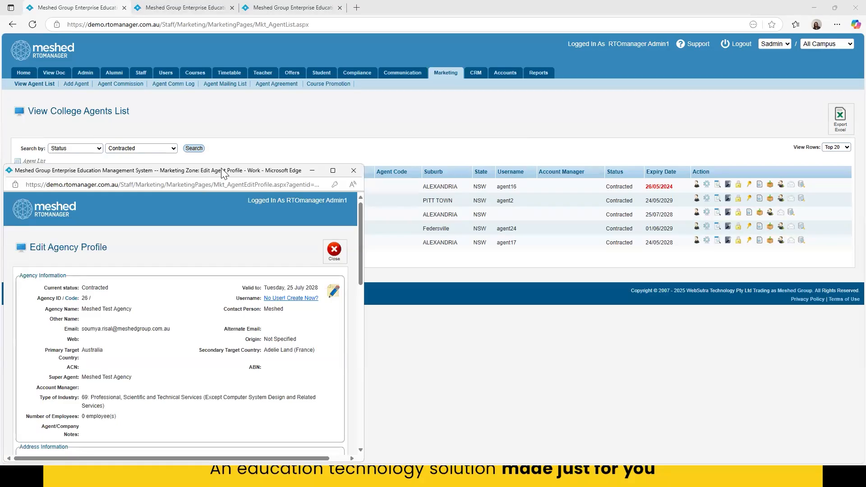
{"action": "left_click_drag", "start_coordinate": [224, 173], "coordinate": [444, 91]}
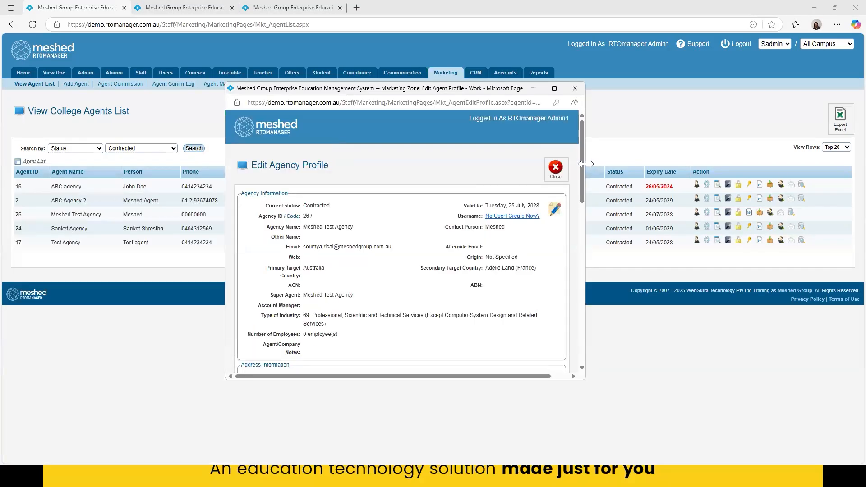
{"action": "left_click_drag", "start_coordinate": [586, 163], "coordinate": [751, 171]}
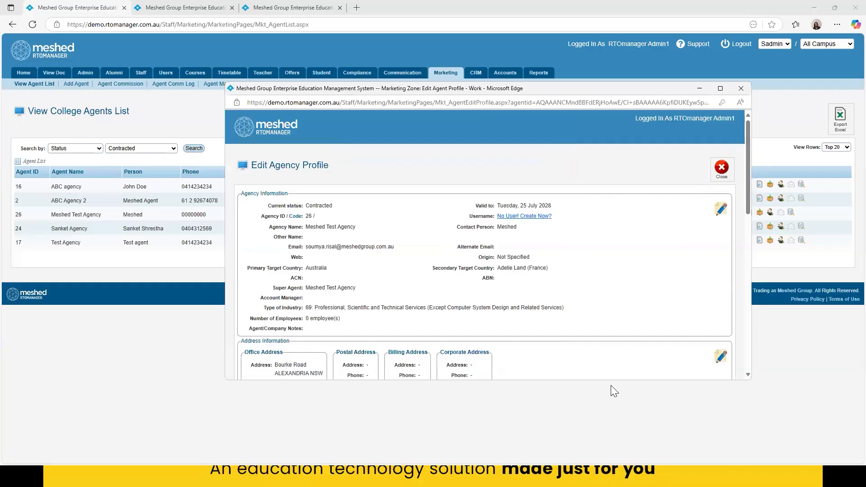
{"action": "left_click_drag", "start_coordinate": [612, 381], "coordinate": [610, 467]}
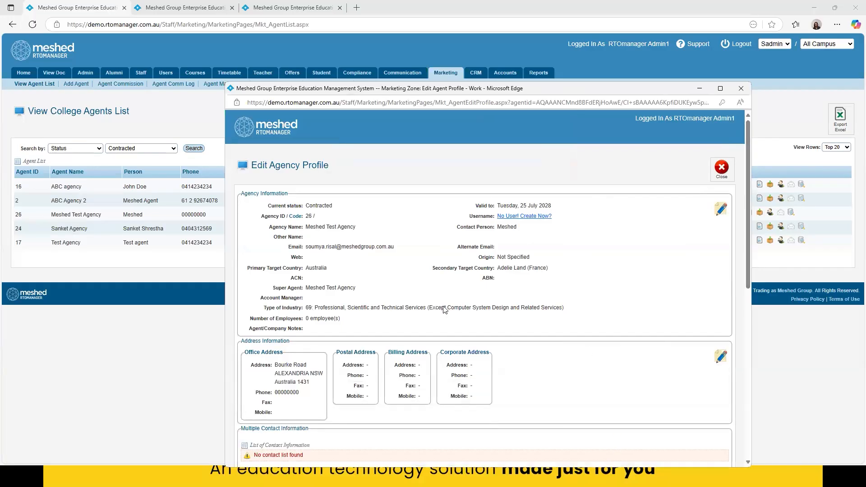
{"action": "scroll", "coordinate": [544, 345], "scroll_direction": "down", "scroll_amount": 7}
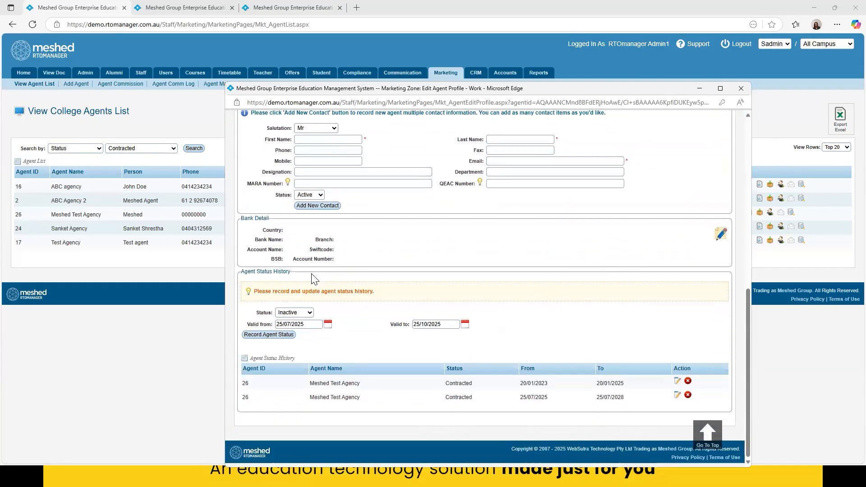
{"action": "scroll", "coordinate": [261, 250], "scroll_direction": "up", "scroll_amount": 1}
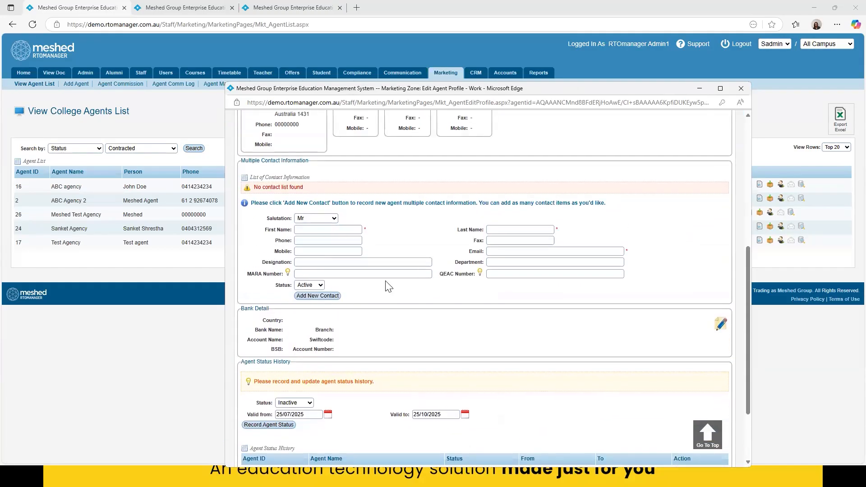
{"action": "scroll", "coordinate": [549, 364], "scroll_direction": "up", "scroll_amount": 1}
{"action": "scroll", "coordinate": [550, 363], "scroll_direction": "up", "scroll_amount": 6}
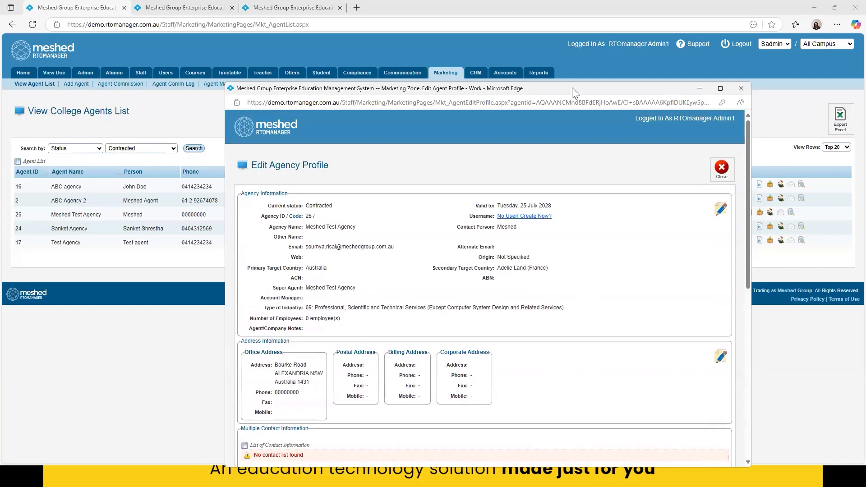
{"action": "left_click", "coordinate": [544, 217]}
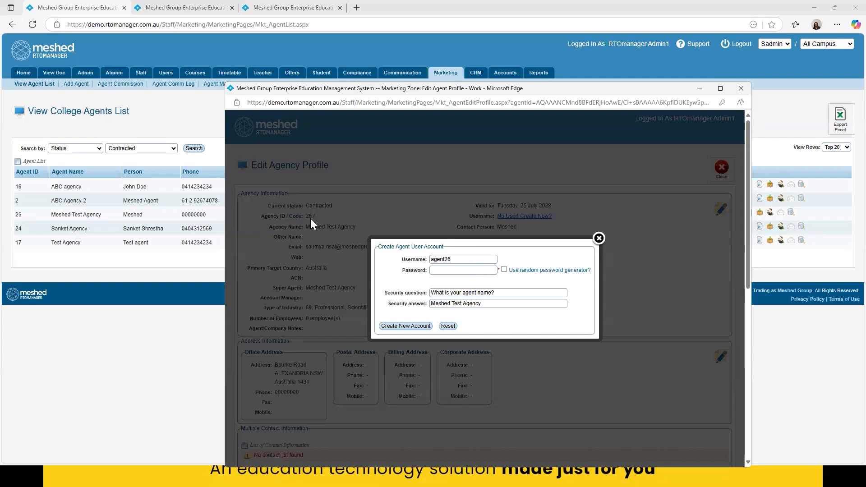
- Clear the proposed username and enter agent26 for the new agent account
{"action": "double_click", "coordinate": [437, 260]}
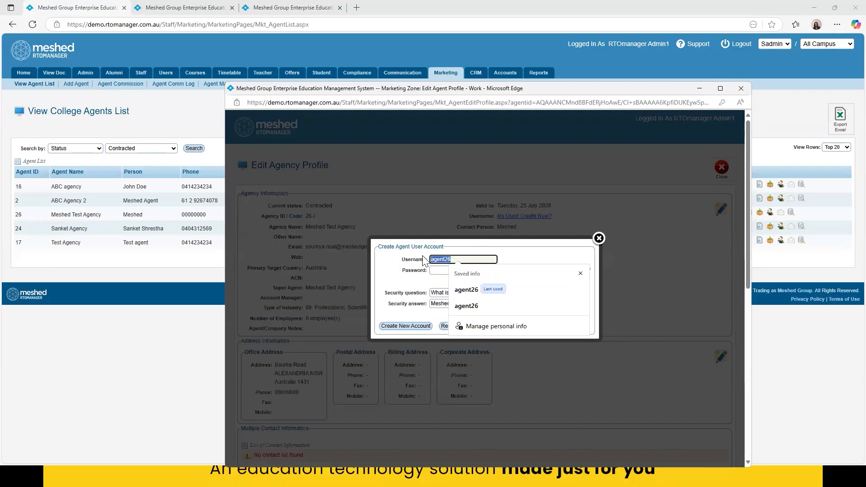
{"action": "key", "text": "BackSpace"}
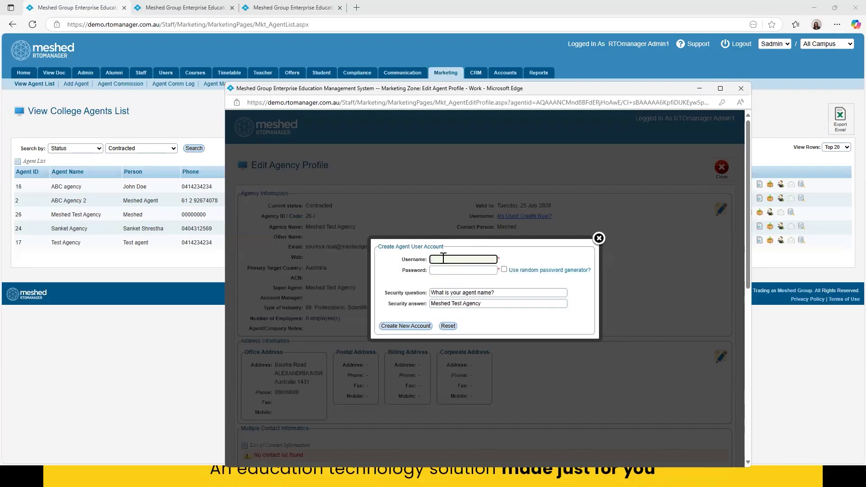
{"action": "left_click", "coordinate": [443, 258]}
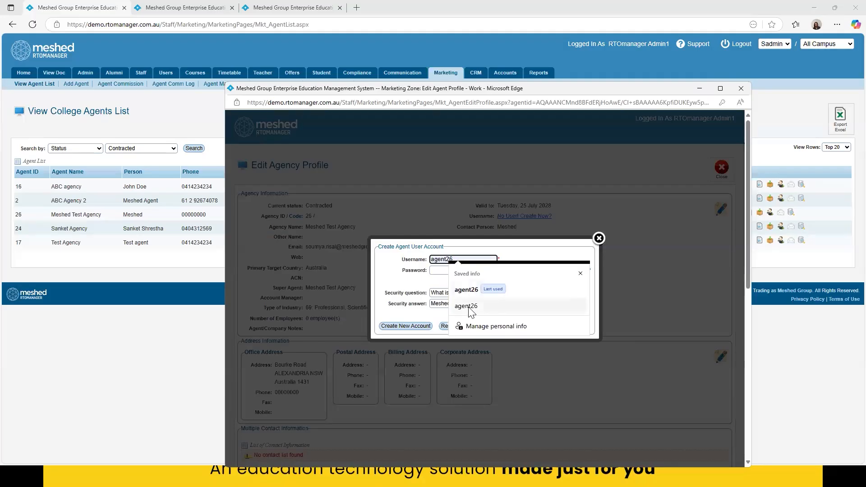
{"action": "left_click", "coordinate": [468, 307]}
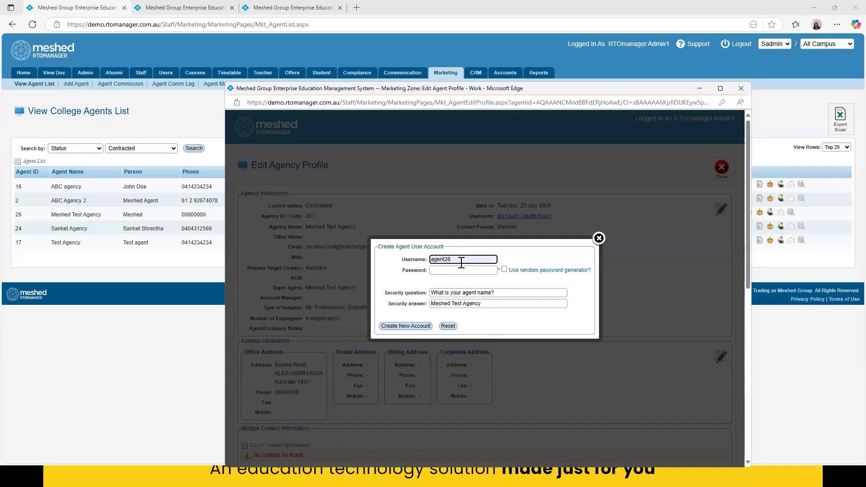
- Enable the random password generator for the new agent account instead of entering a password manually
{"action": "left_click", "coordinate": [529, 262]}
{"action": "left_click", "coordinate": [452, 273]}
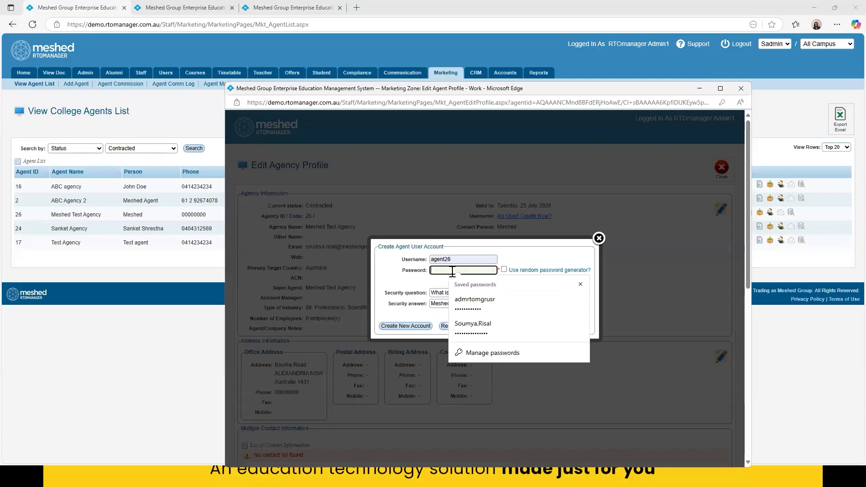
{"action": "left_click", "coordinate": [539, 257]}
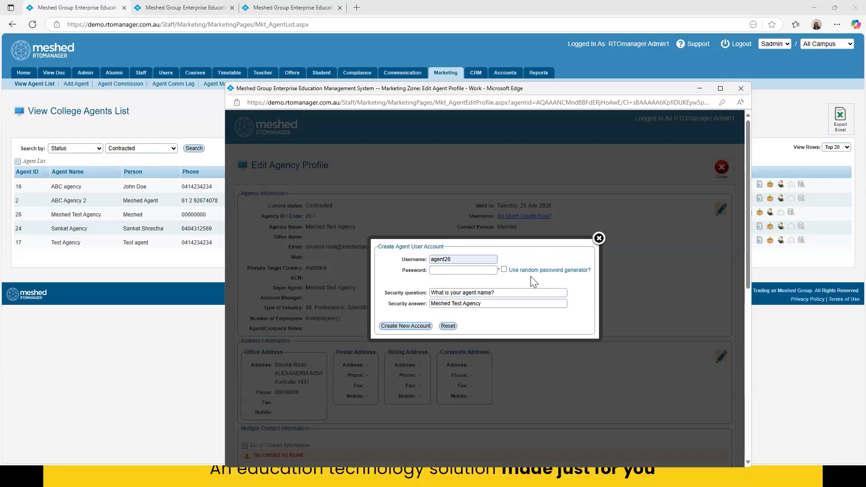
{"action": "left_click", "coordinate": [504, 269]}
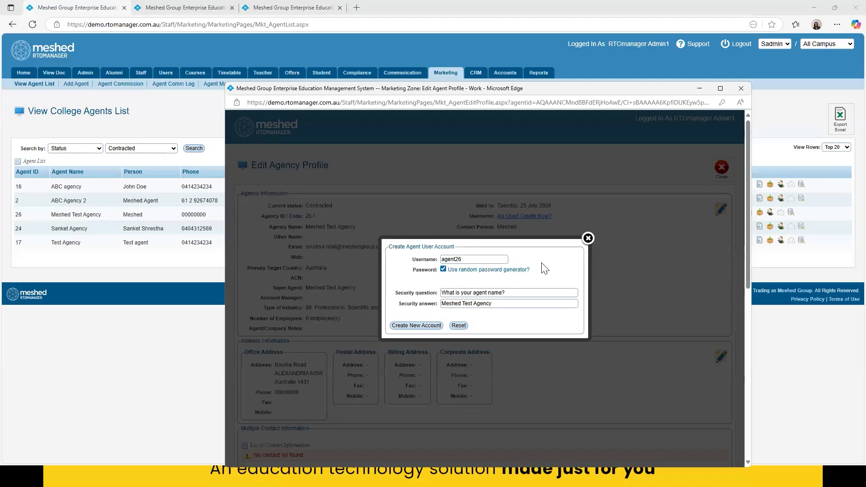
{"action": "left_click", "coordinate": [443, 269]}
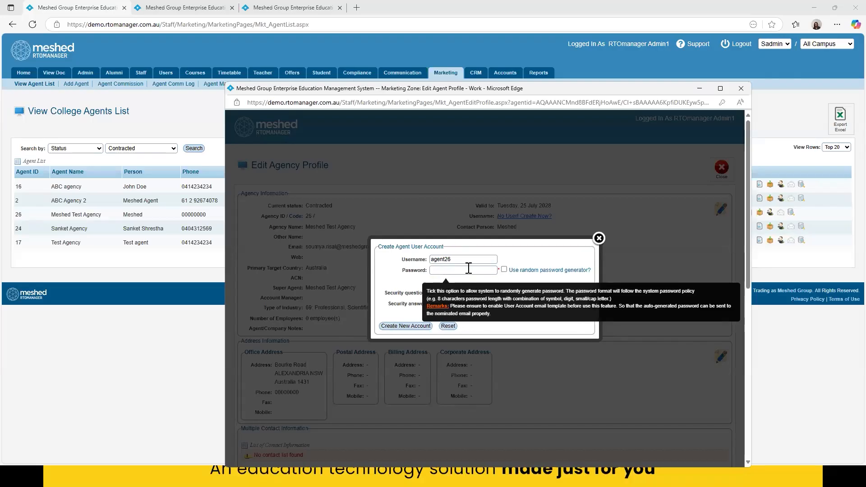
{"action": "left_click", "coordinate": [504, 270]}
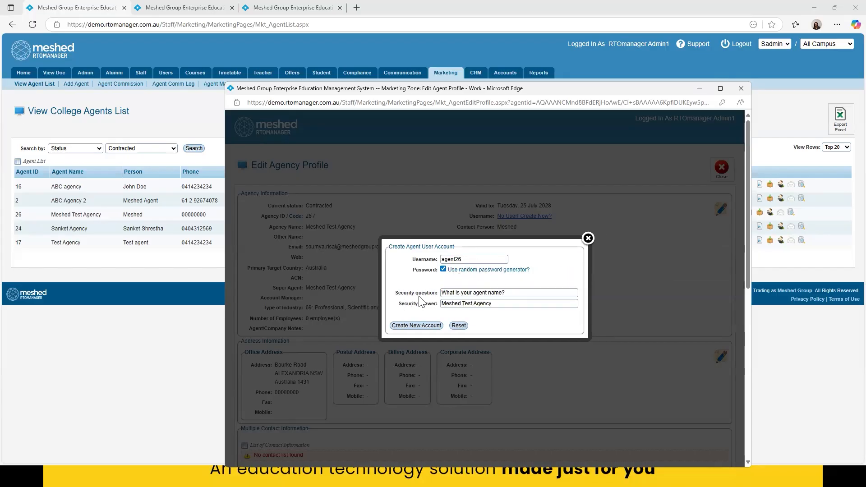
- Create the agent user account with the prefilled security question and answer, and close the account form
{"action": "triple_click", "coordinate": [515, 294]}
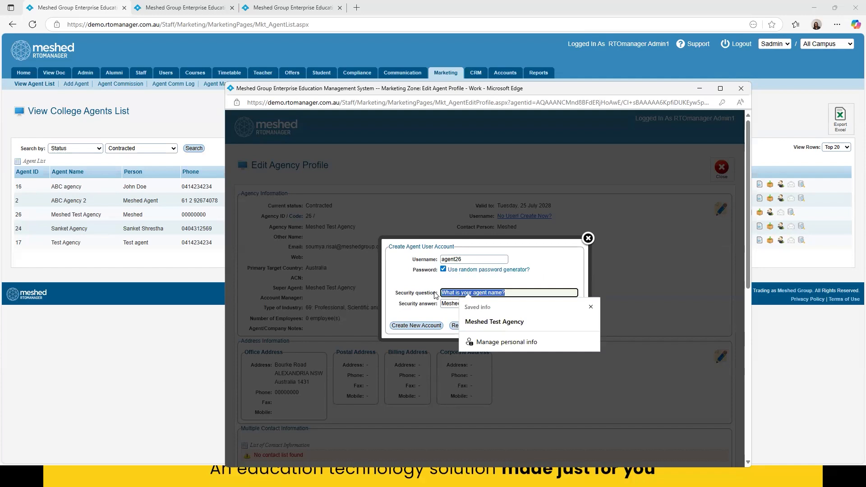
{"action": "left_click", "coordinate": [488, 281]}
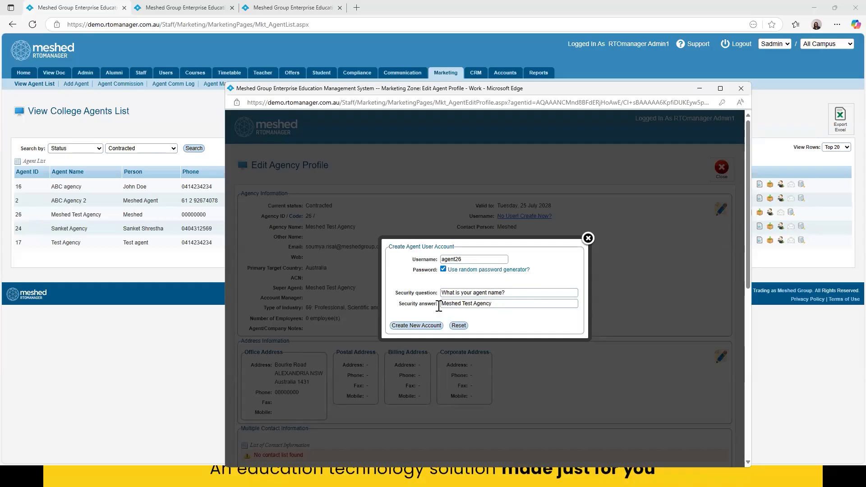
{"action": "left_click", "coordinate": [414, 325]}
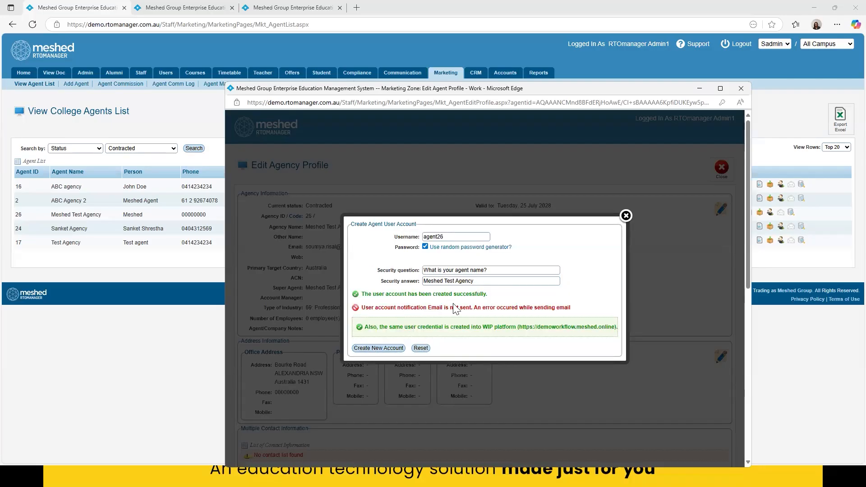
{"action": "left_click_drag", "start_coordinate": [375, 293], "coordinate": [489, 300]}
{"action": "left_click_drag", "start_coordinate": [571, 308], "coordinate": [361, 308]}
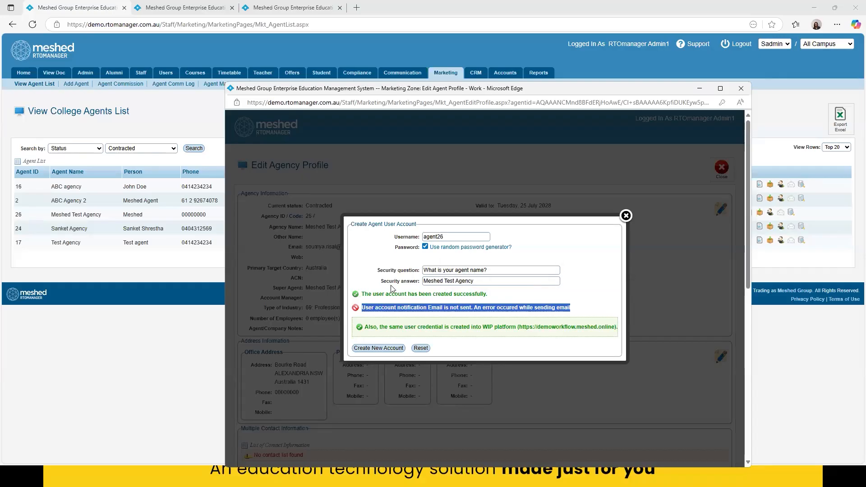
{"action": "left_click", "coordinate": [626, 216]}
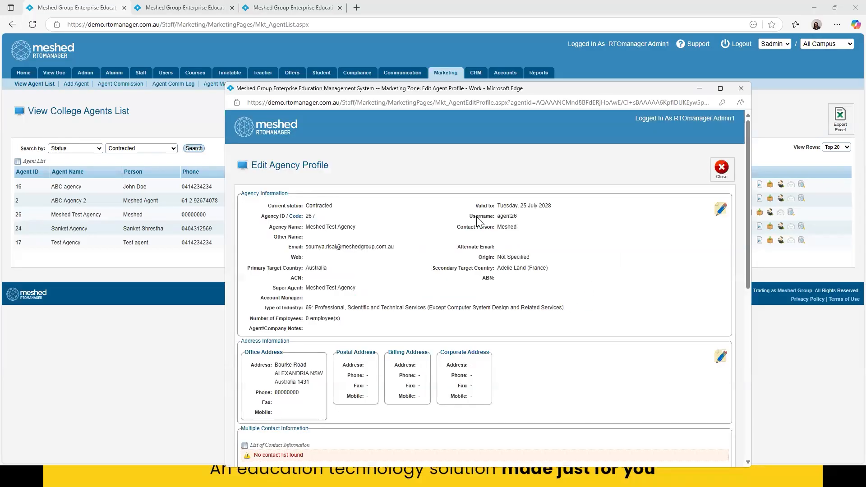
- Close the agency profile and check Meshed Test Agency's username in the refreshed list of contracted agents
{"action": "left_click", "coordinate": [740, 89]}
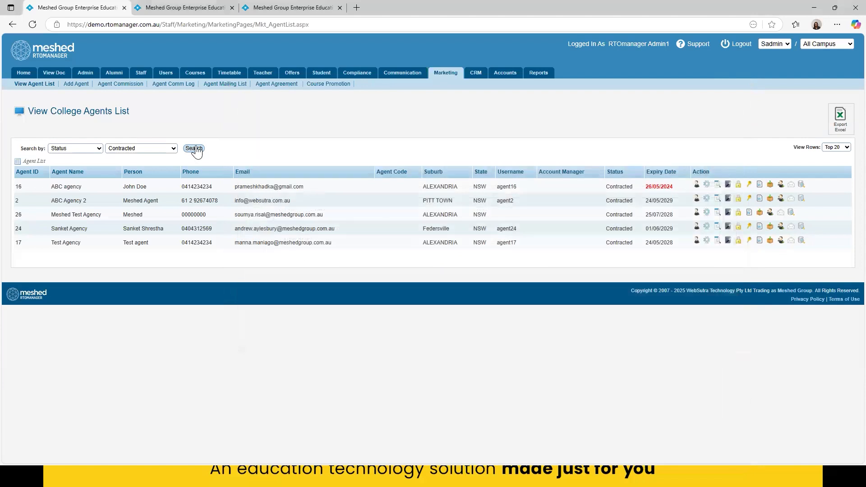
{"action": "left_click_drag", "start_coordinate": [517, 216], "coordinate": [496, 216]}
{"action": "left_click", "coordinate": [499, 345]}
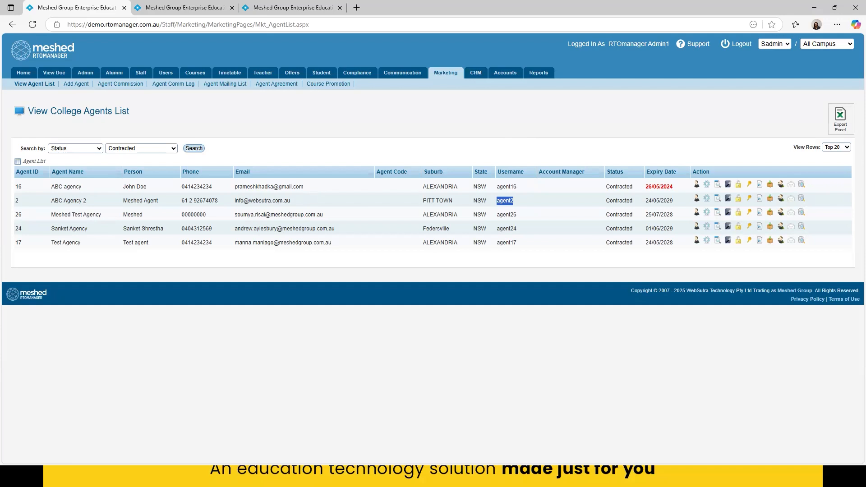
- Switch to the InPrivate browser window with the demo.rtomanager.com.au welcome page and check the site address
{"action": "key", "text": "alt+Tab"}
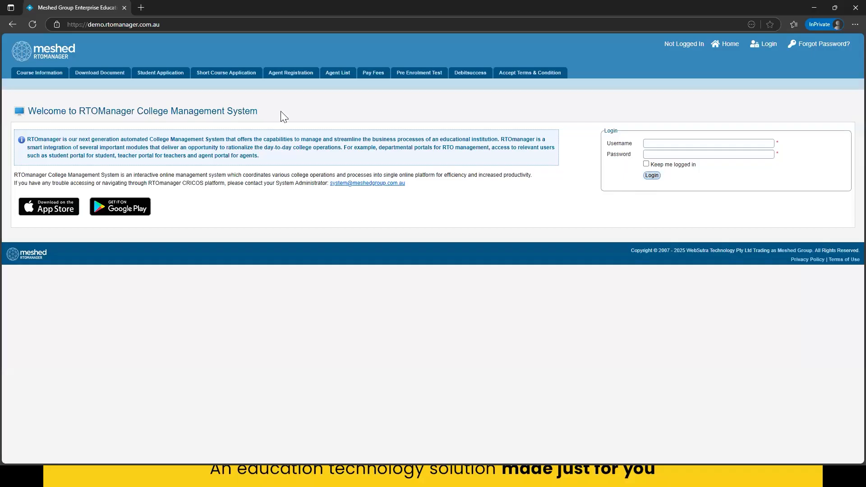
{"action": "double_click", "coordinate": [93, 24]}
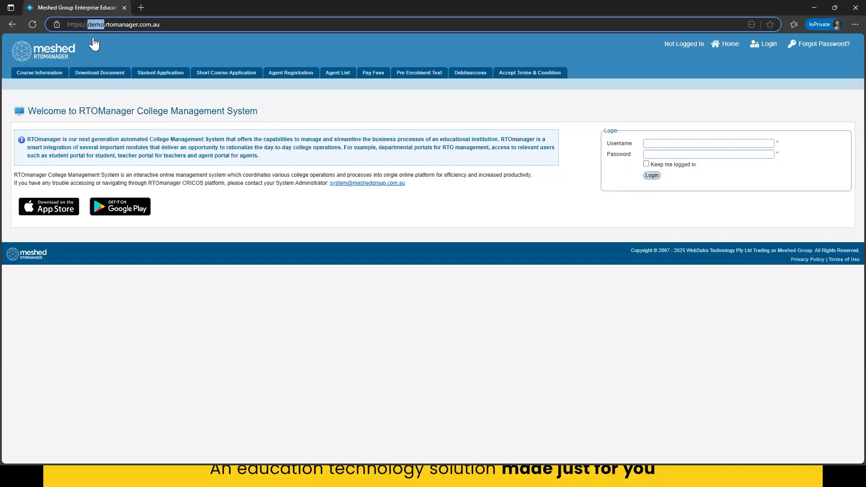
{"action": "left_click", "coordinate": [314, 103]}
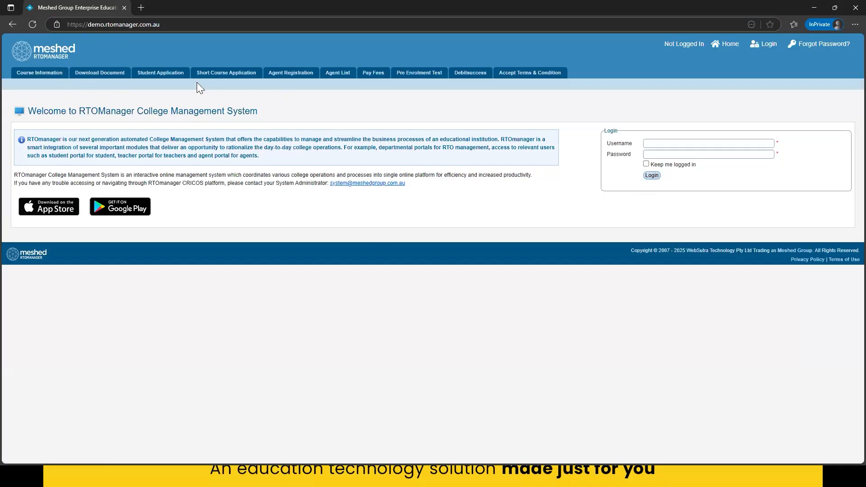
- Log in to the agent portal with the username agent2 and the account password
{"action": "left_click", "coordinate": [659, 144]}
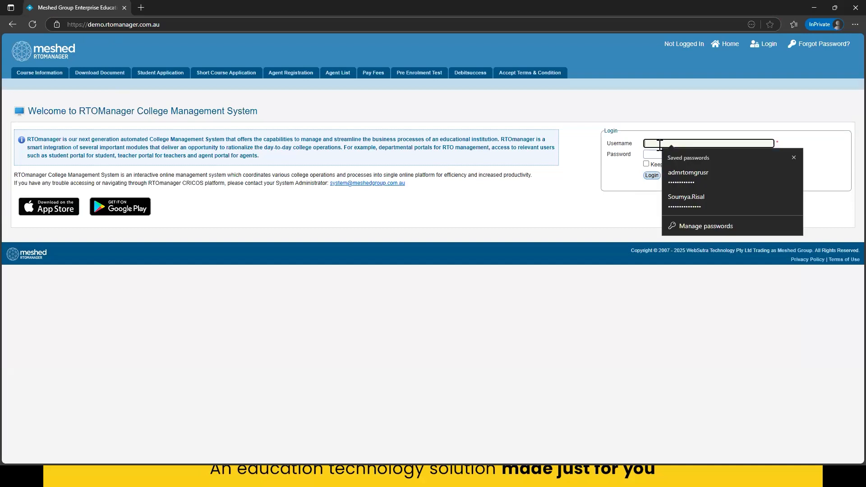
{"action": "type", "text": "agent2"}
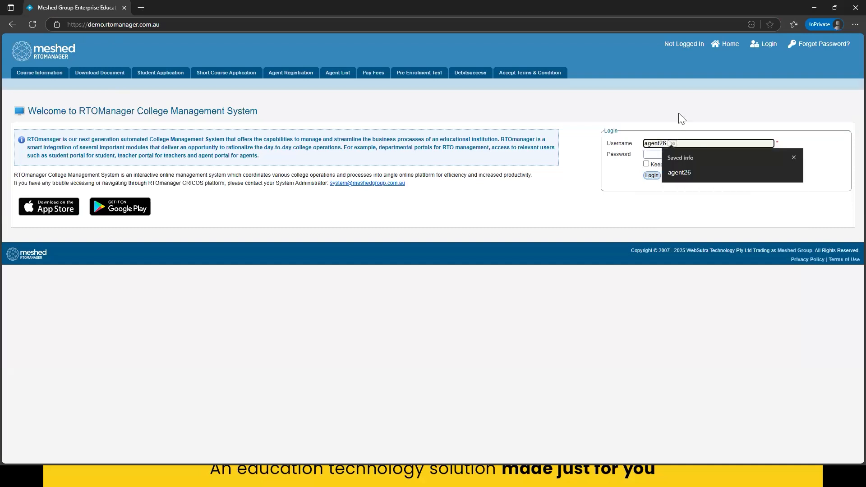
{"action": "left_click", "coordinate": [655, 153]}
{"action": "type", "text": "••••••"}
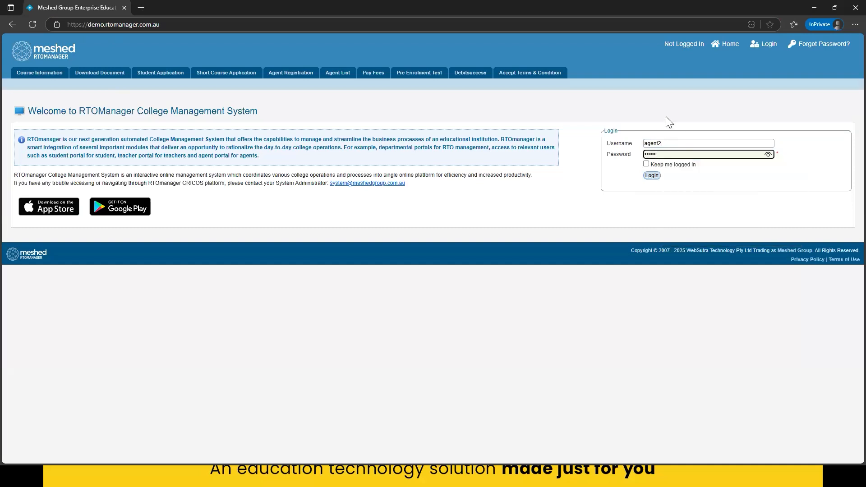
{"action": "left_click", "coordinate": [667, 117]}
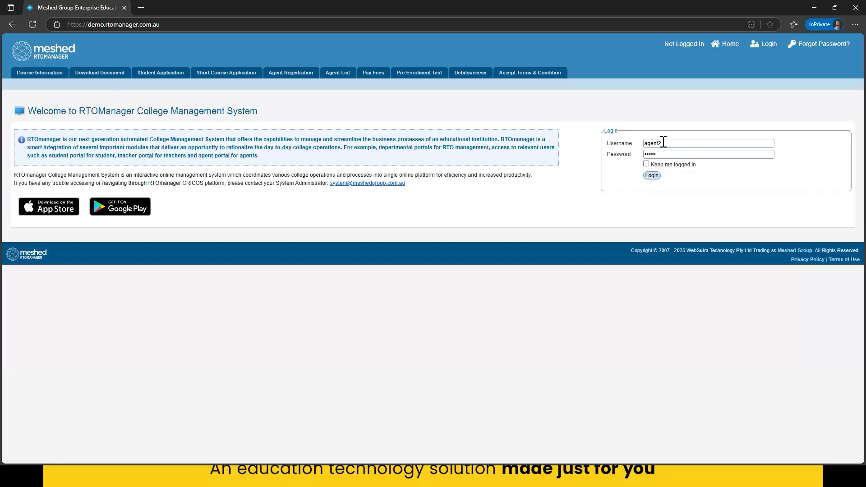
{"action": "left_click", "coordinate": [650, 176]}
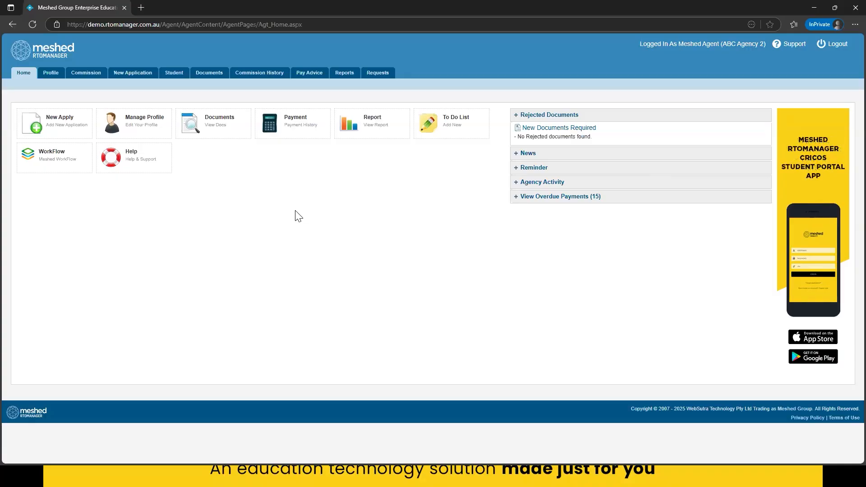
- View the agency's profile details, then review the password change and security question reset sections of its account security settings
{"action": "mouse_move", "coordinate": [47, 79]}
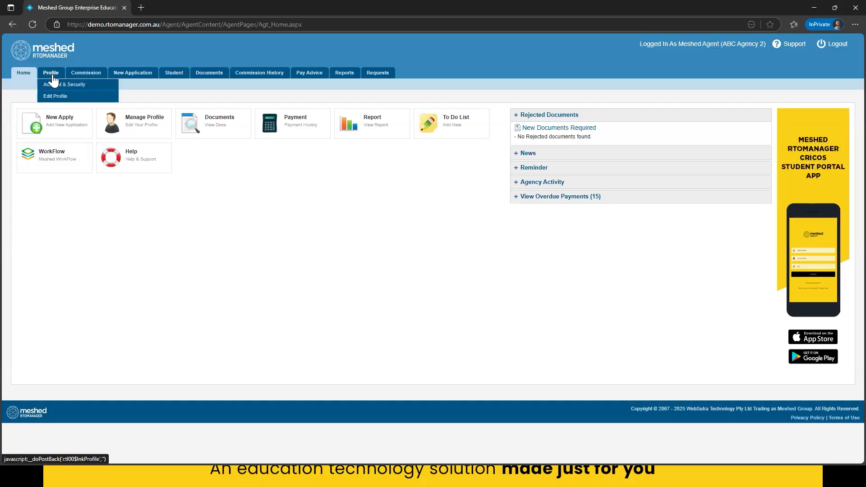
{"action": "left_click", "coordinate": [55, 96]}
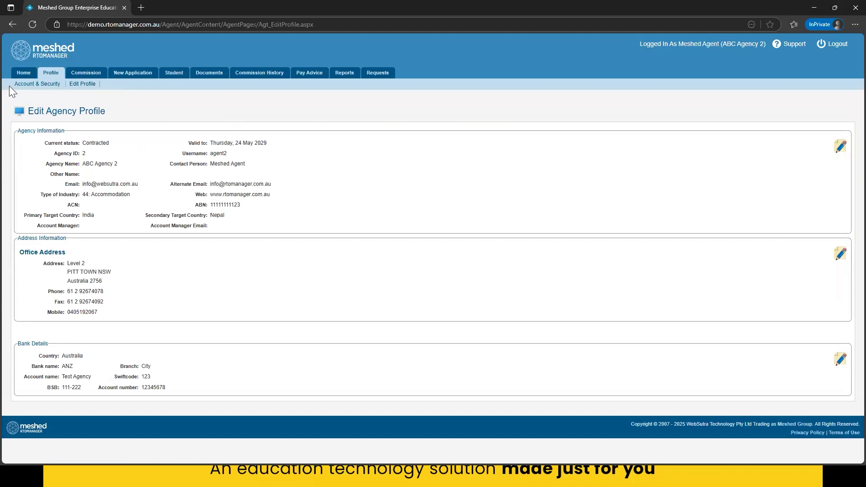
{"action": "left_click", "coordinate": [38, 85]}
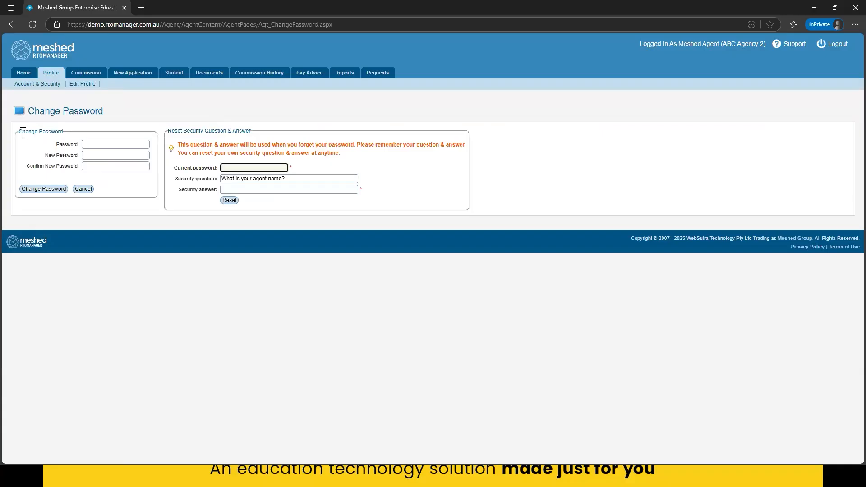
{"action": "left_click_drag", "start_coordinate": [22, 132], "coordinate": [63, 131]}
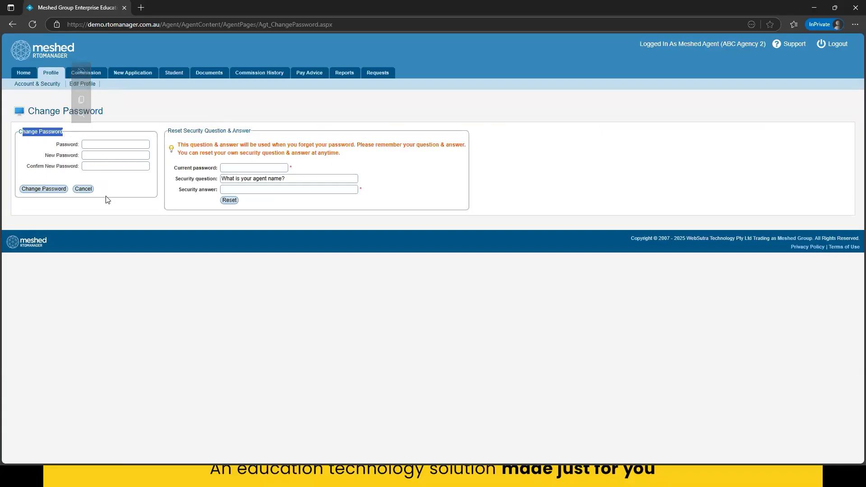
{"action": "left_click_drag", "start_coordinate": [171, 130], "coordinate": [246, 131]}
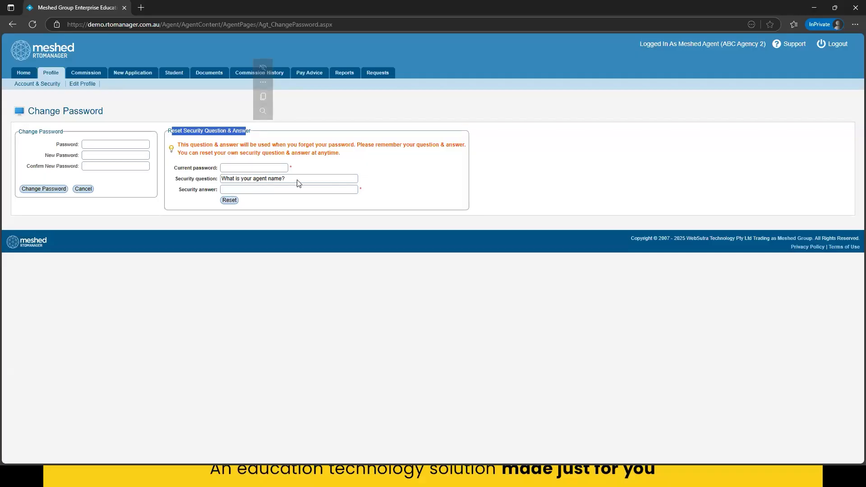
{"action": "left_click_drag", "start_coordinate": [228, 178], "coordinate": [220, 178]}
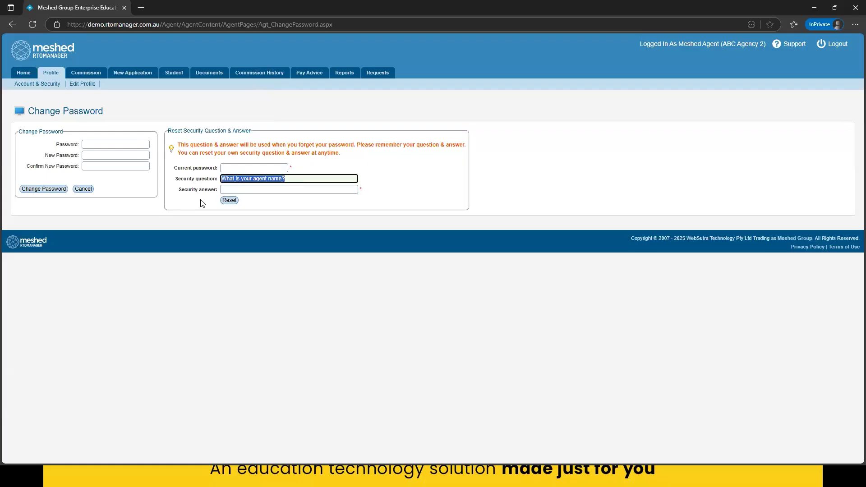
{"action": "left_click_drag", "start_coordinate": [207, 146], "coordinate": [355, 145]}
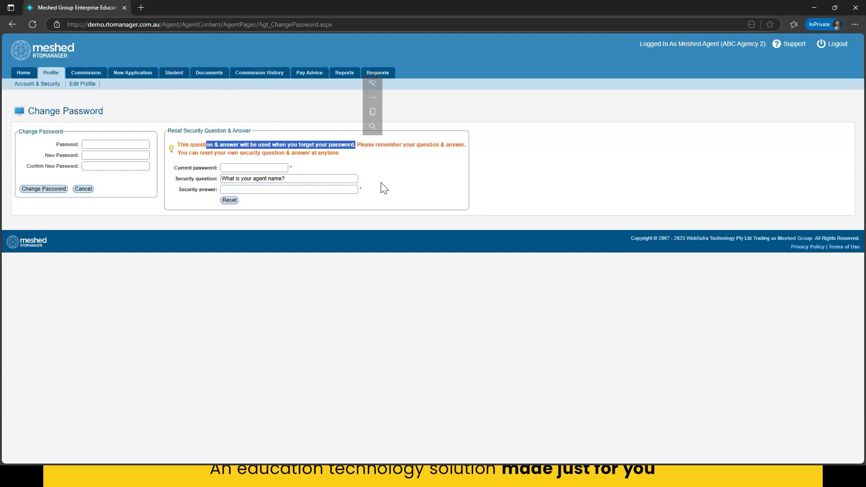
{"action": "left_click", "coordinate": [383, 186]}
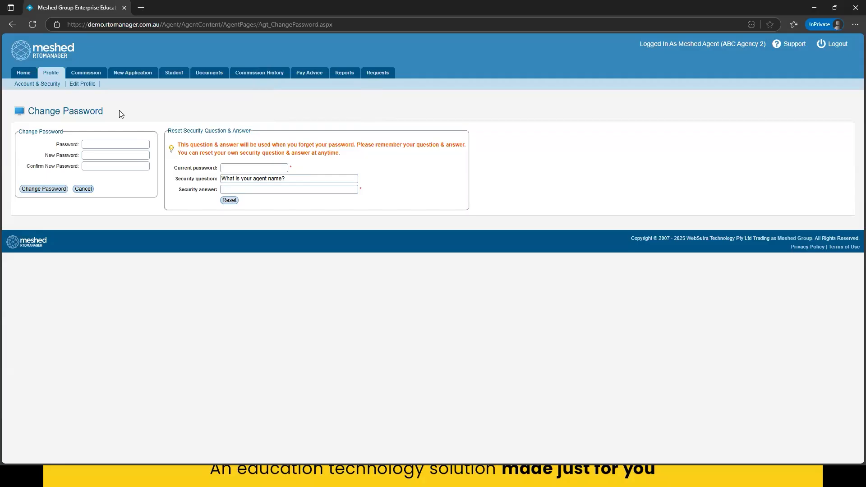
- Return to the portal home page, start a new online student application and agree to the terms and conditions
{"action": "left_click", "coordinate": [23, 74]}
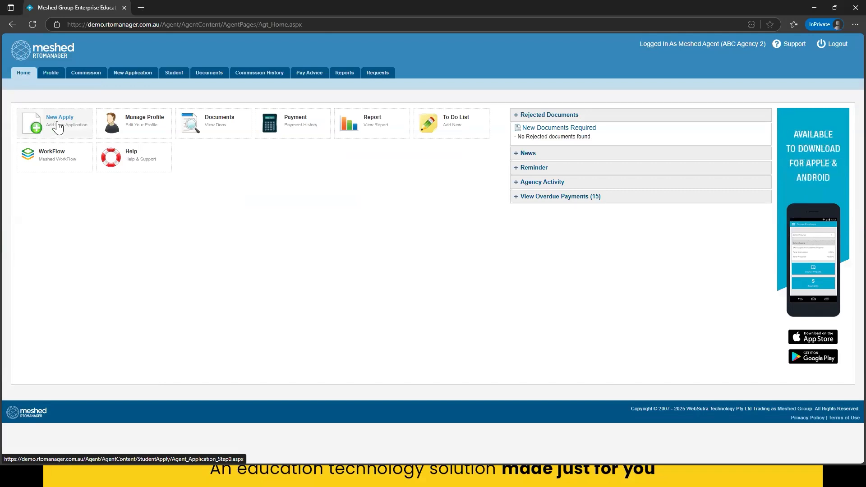
{"action": "mouse_move", "coordinate": [134, 75]}
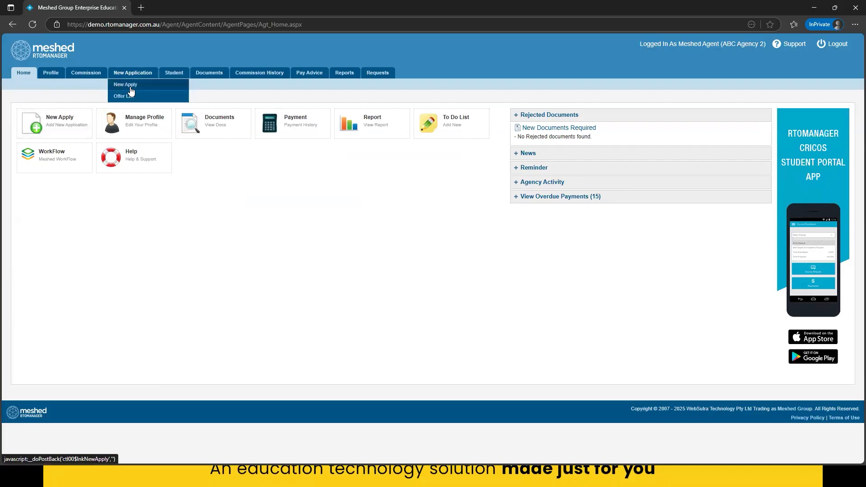
{"action": "left_click", "coordinate": [45, 134]}
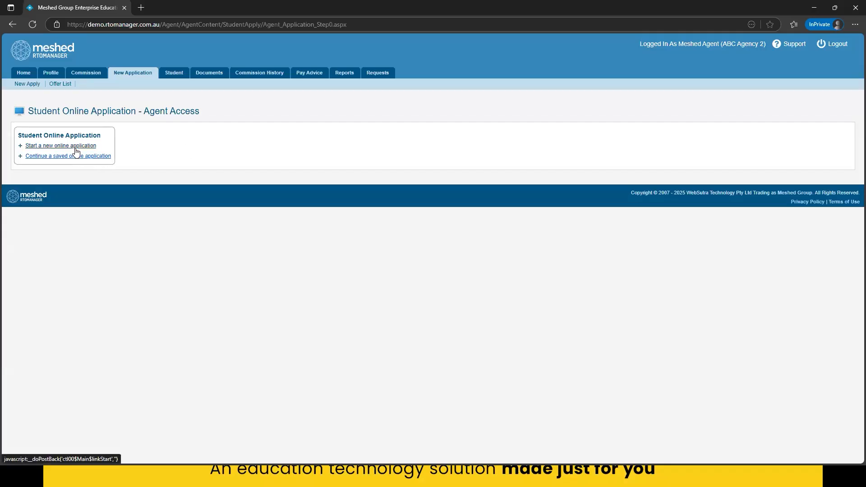
{"action": "left_click", "coordinate": [45, 147]}
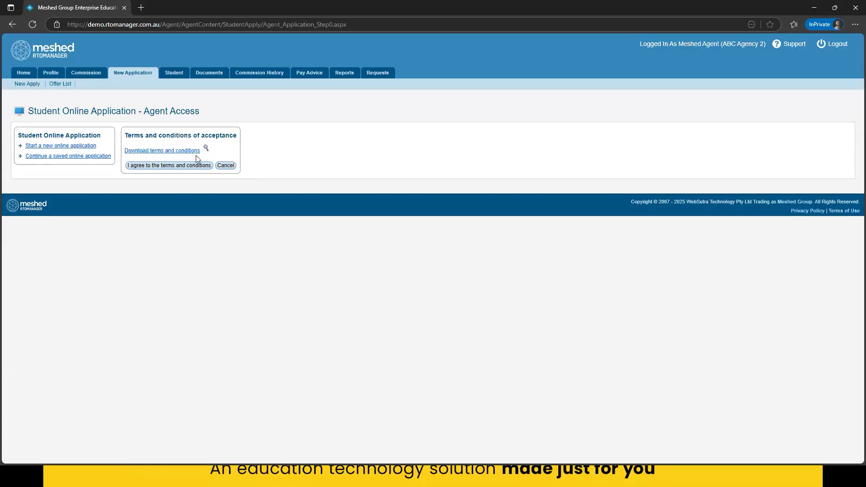
{"action": "left_click", "coordinate": [169, 166]}
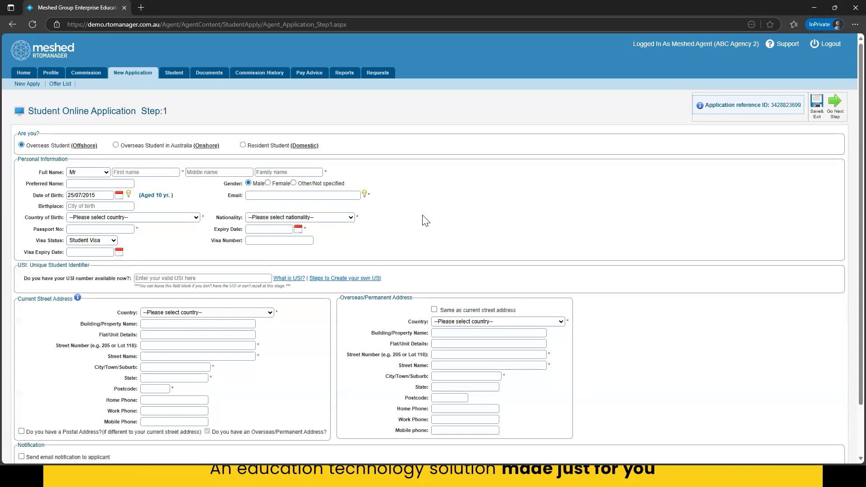
- Review the first step of the application form, from student type and personal information to addresses and notification
{"action": "scroll", "coordinate": [425, 220], "scroll_direction": "down", "scroll_amount": 2}
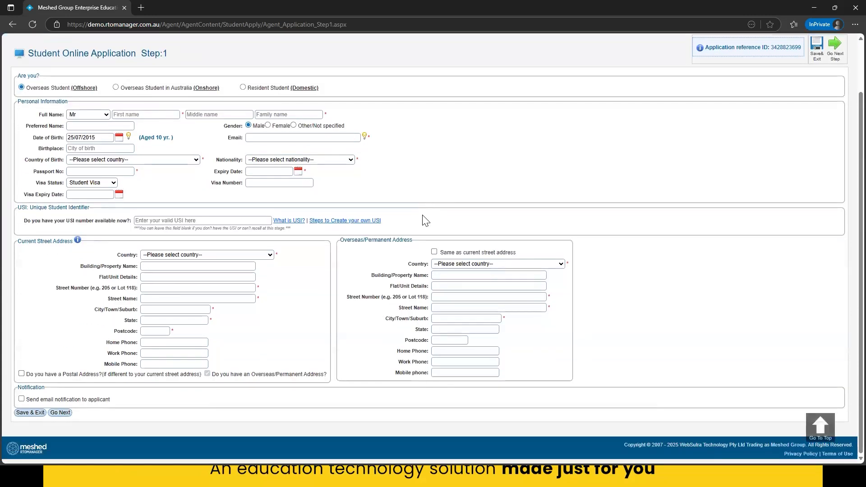
{"action": "scroll", "coordinate": [399, 215], "scroll_direction": "up", "scroll_amount": 1}
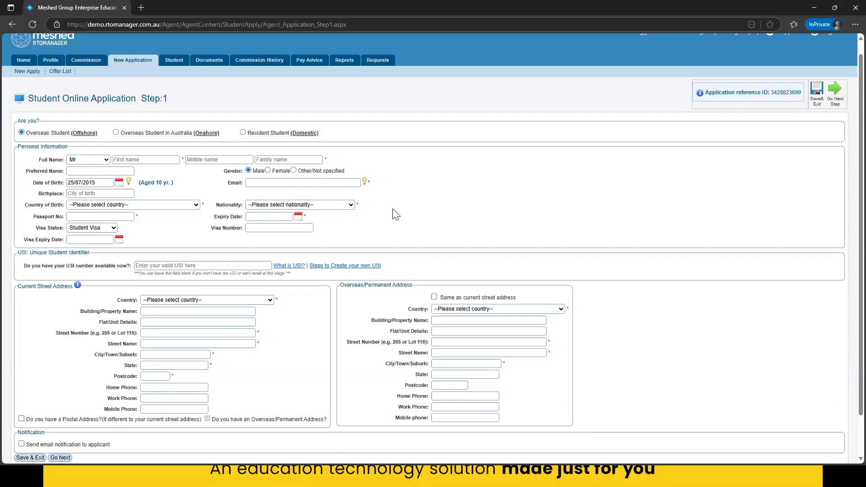
{"action": "scroll", "coordinate": [394, 231], "scroll_direction": "down", "scroll_amount": 1}
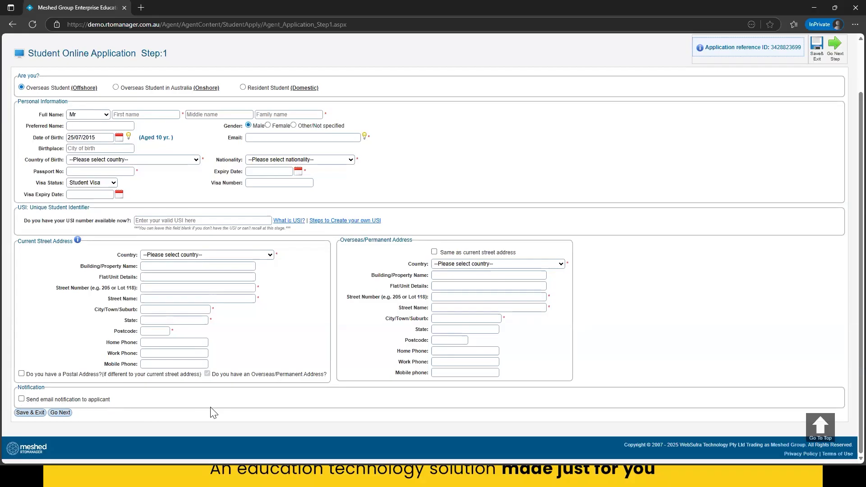
{"action": "scroll", "coordinate": [211, 408], "scroll_direction": "up", "scroll_amount": 2}
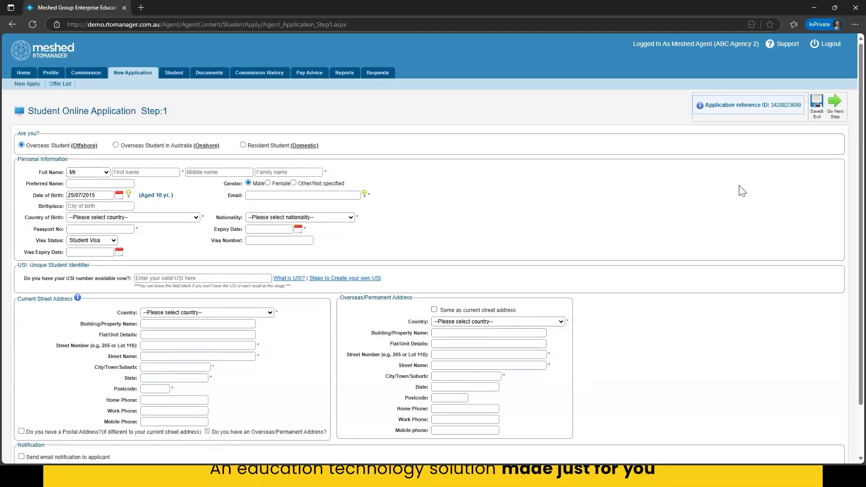
{"action": "scroll", "coordinate": [225, 323], "scroll_direction": "down", "scroll_amount": 2}
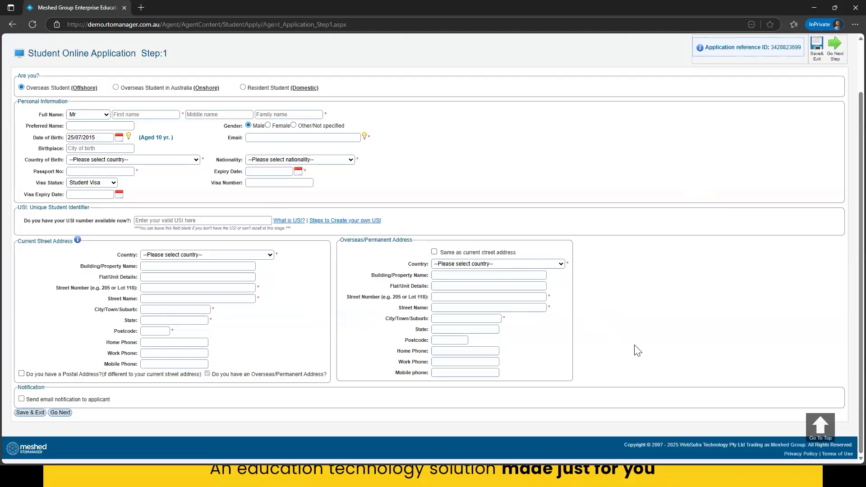
{"action": "scroll", "coordinate": [637, 350], "scroll_direction": "up", "scroll_amount": 2}
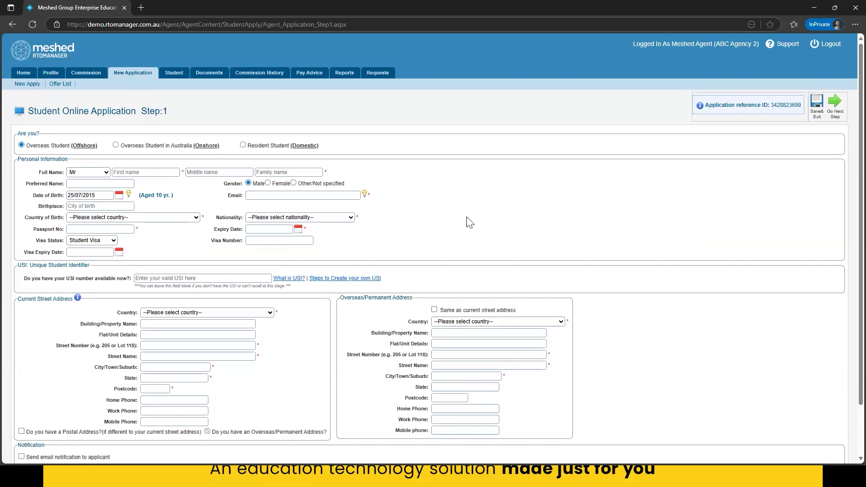
- Open the agency's offer list and filter it by Application by FirstName/LastName/PassportNo (Not Submitted)
{"action": "left_click", "coordinate": [53, 84]}
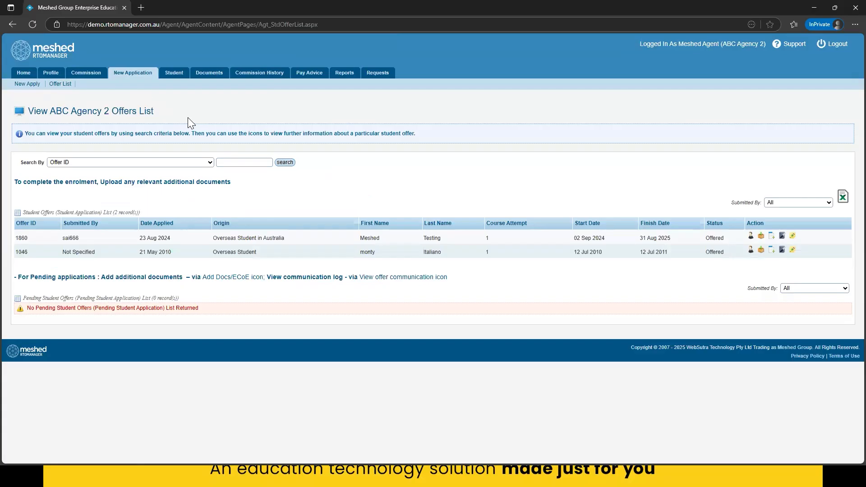
{"action": "left_click", "coordinate": [201, 163]}
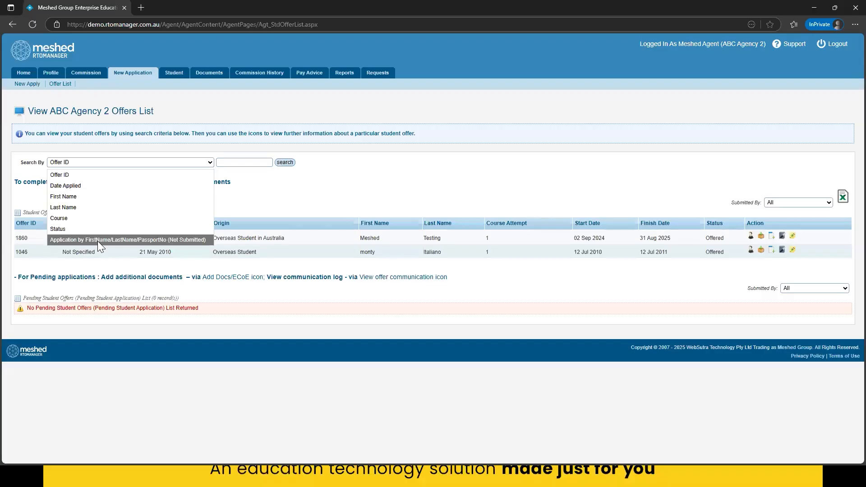
{"action": "left_click", "coordinate": [184, 240]}
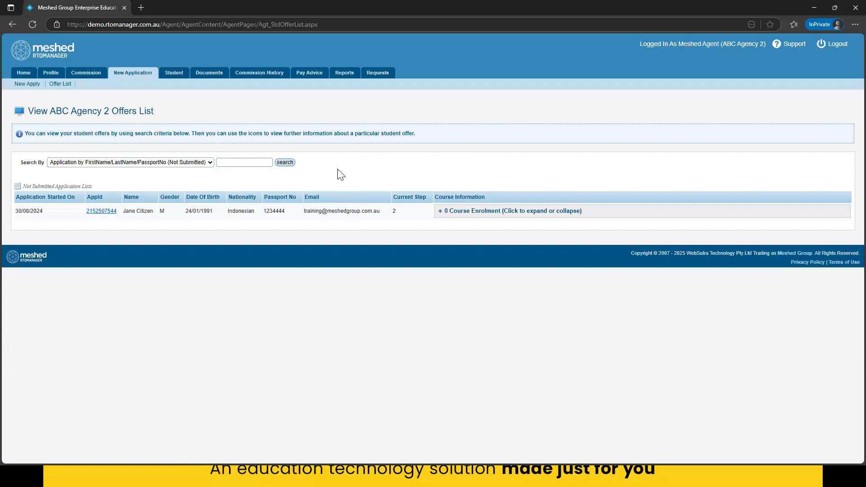
- Open the unsubmitted application started on 30/08/2024 and continue past its language, education and employment step
{"action": "left_click", "coordinate": [101, 212]}
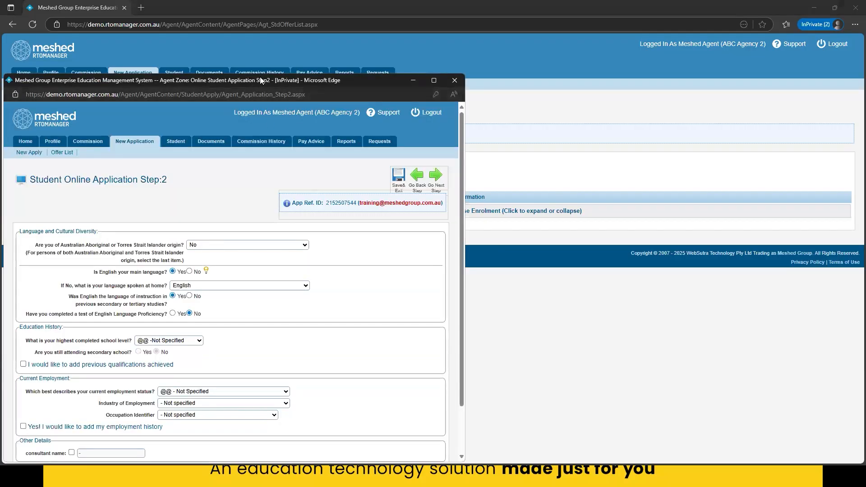
{"action": "left_click_drag", "start_coordinate": [259, 80], "coordinate": [618, 56]}
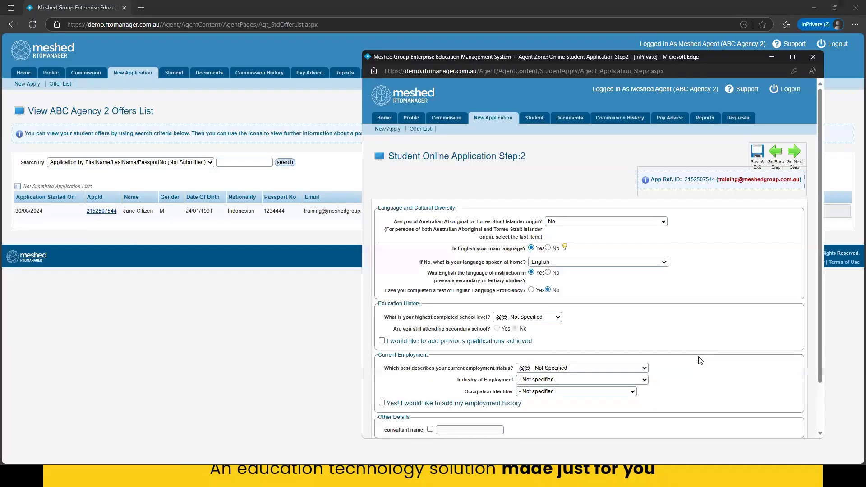
{"action": "scroll", "coordinate": [700, 359], "scroll_direction": "down", "scroll_amount": 2}
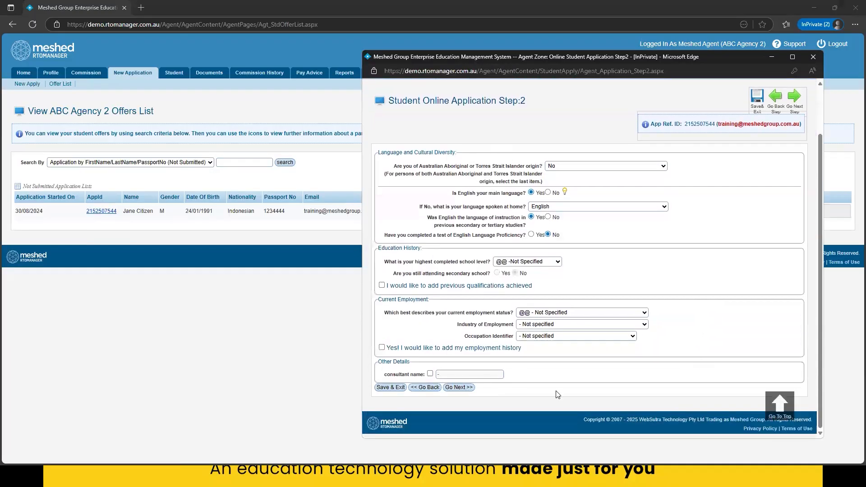
{"action": "left_click", "coordinate": [448, 389]}
- Add BSB40212: Certificate IV in Business at Sydney Campus for 06/10/2025 - 04/10/2026 to the application and continue to step 4
{"action": "left_click_drag", "start_coordinate": [821, 210], "coordinate": [863, 210]}
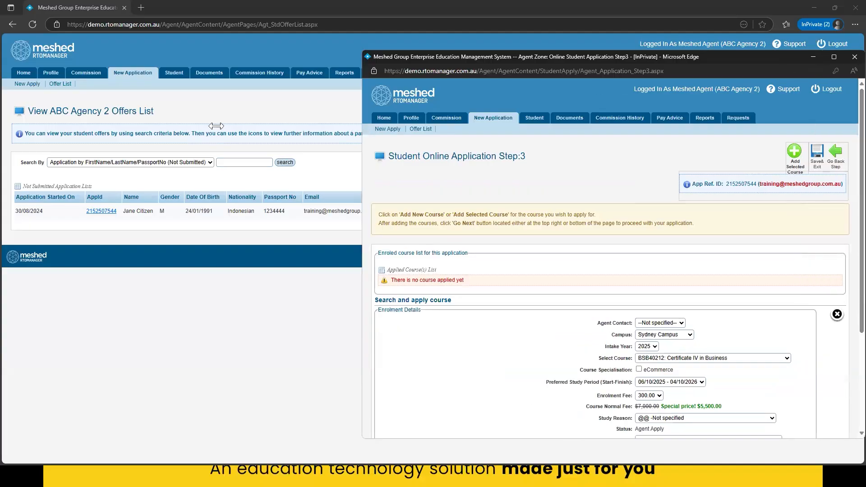
{"action": "left_click_drag", "start_coordinate": [216, 126], "coordinate": [219, 125]}
{"action": "scroll", "coordinate": [513, 301], "scroll_direction": "down", "scroll_amount": 3}
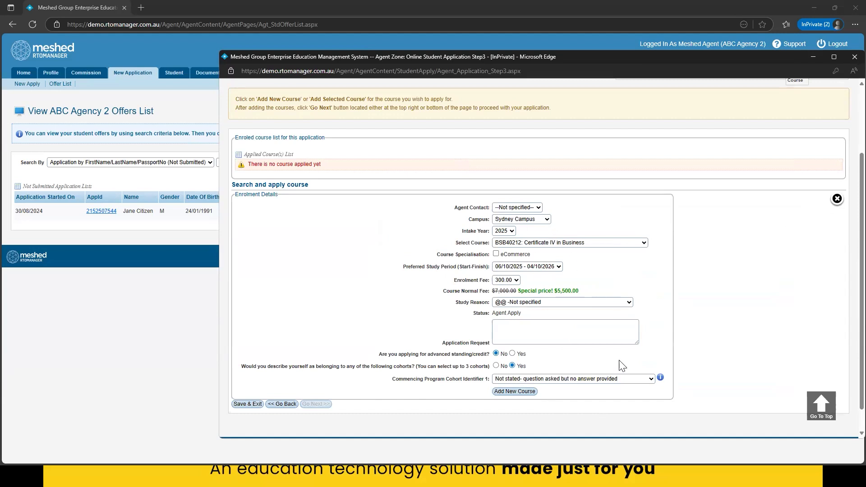
{"action": "left_click", "coordinate": [516, 391]}
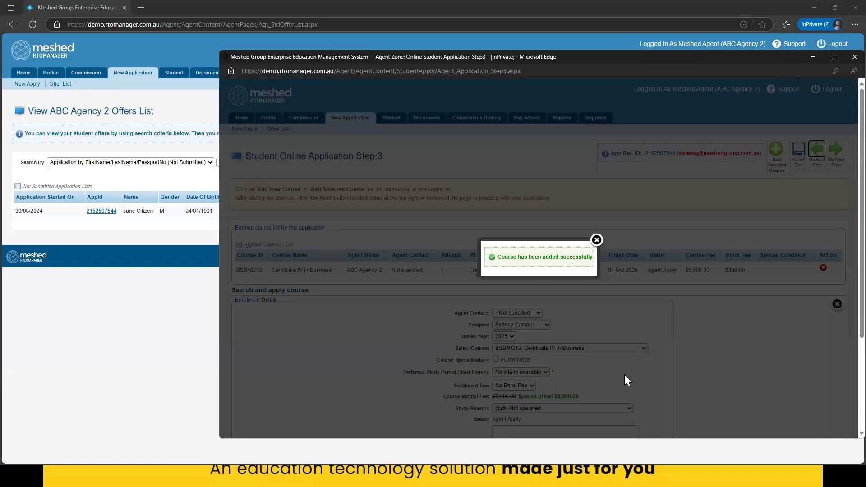
{"action": "left_click", "coordinate": [596, 240]}
{"action": "scroll", "coordinate": [684, 350], "scroll_direction": "down", "scroll_amount": 3}
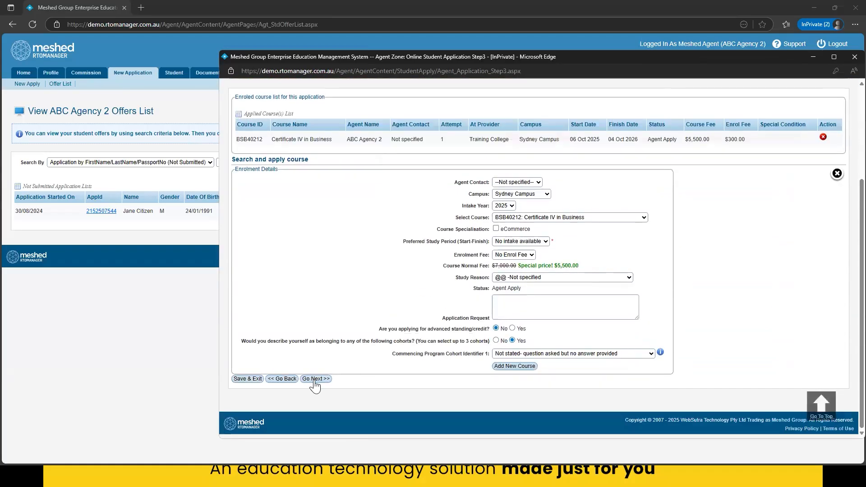
{"action": "left_click", "coordinate": [315, 378]}
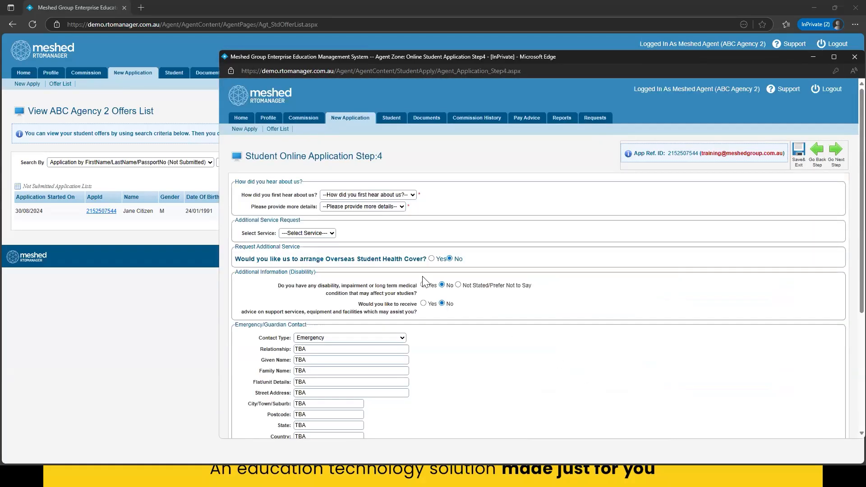
- Set how the student first heard about the college to Website and the further details to friend
{"action": "scroll", "coordinate": [589, 388], "scroll_direction": "down", "scroll_amount": 1}
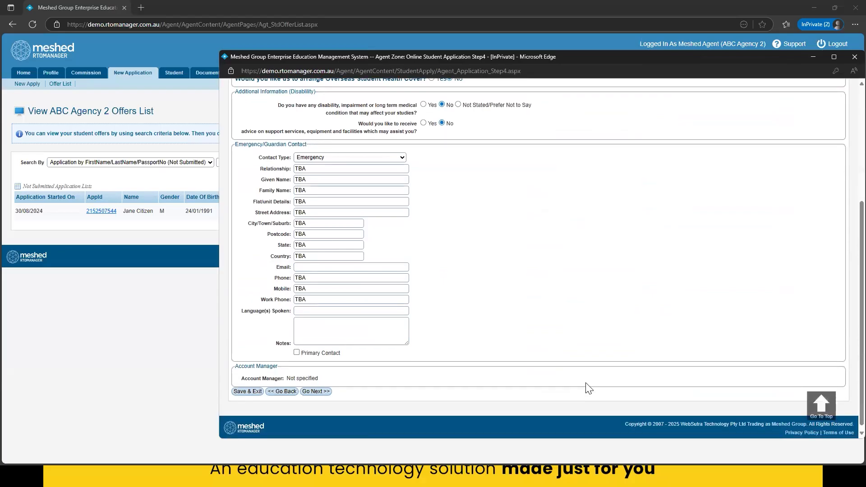
{"action": "scroll", "coordinate": [587, 386], "scroll_direction": "up", "scroll_amount": 5}
{"action": "left_click", "coordinate": [384, 194]}
{"action": "left_click", "coordinate": [342, 218]}
{"action": "left_click", "coordinate": [363, 207]}
{"action": "left_click", "coordinate": [338, 233]}
{"action": "left_click", "coordinate": [532, 239]}
- Continue to the application preview, look through the entered details and confirm the application
{"action": "scroll", "coordinate": [647, 366], "scroll_direction": "down", "scroll_amount": 2}
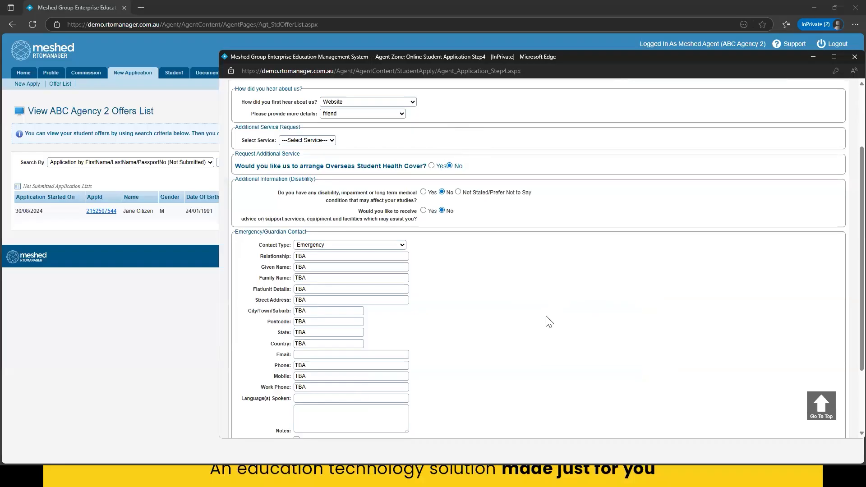
{"action": "scroll", "coordinate": [547, 318], "scroll_direction": "down", "scroll_amount": 2}
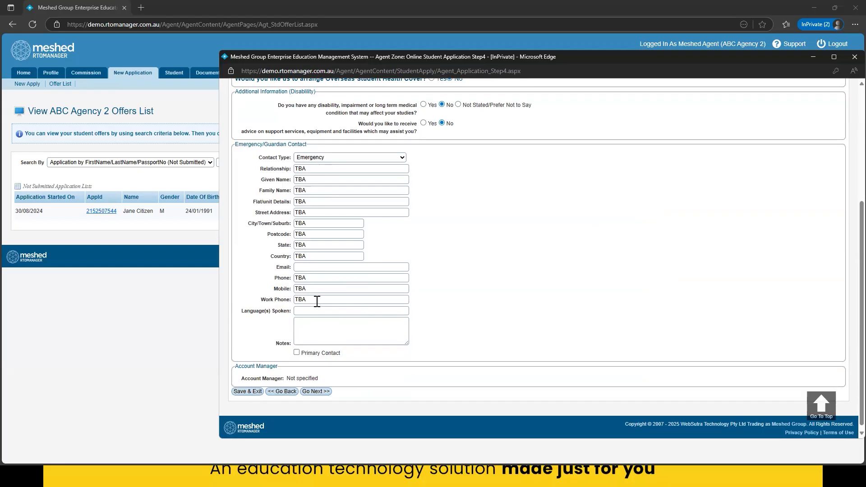
{"action": "left_click", "coordinate": [325, 390]}
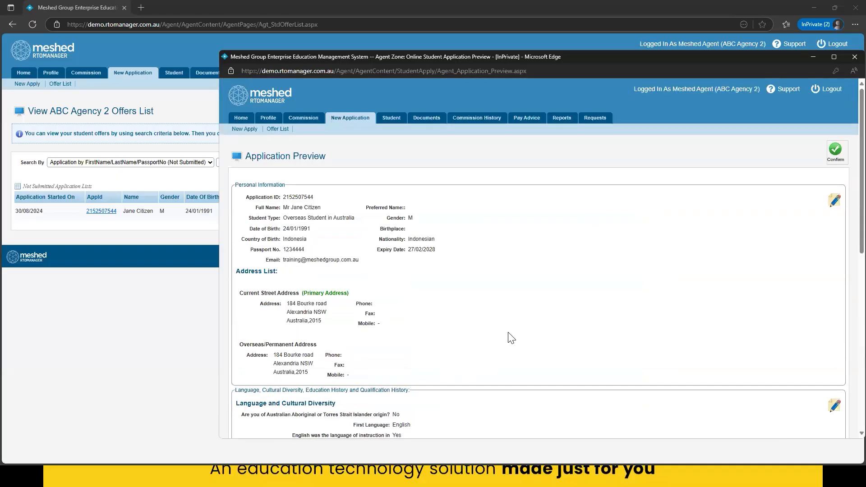
{"action": "scroll", "coordinate": [508, 338], "scroll_direction": "down", "scroll_amount": 3}
{"action": "scroll", "coordinate": [428, 369], "scroll_direction": "up", "scroll_amount": 4}
{"action": "left_click", "coordinate": [834, 151]}
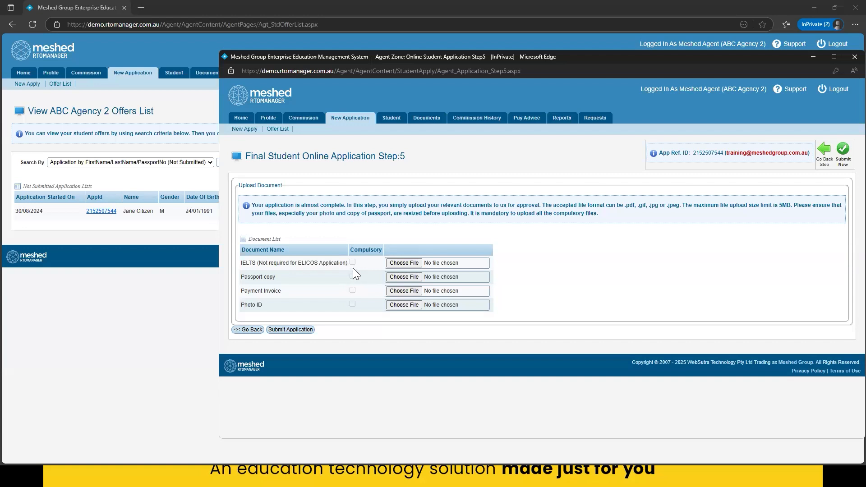
- Submit the student application without uploading documents, close its window and reload the agency's offer list
{"action": "left_click", "coordinate": [291, 329]}
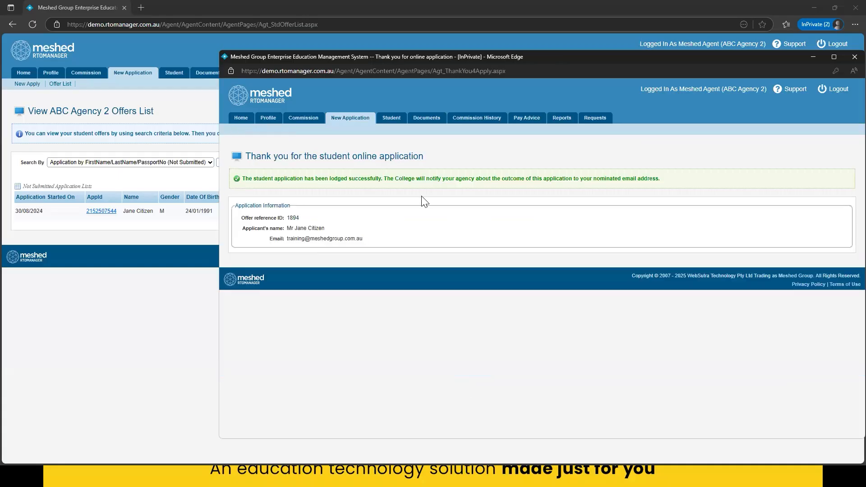
{"action": "left_click", "coordinate": [853, 56]}
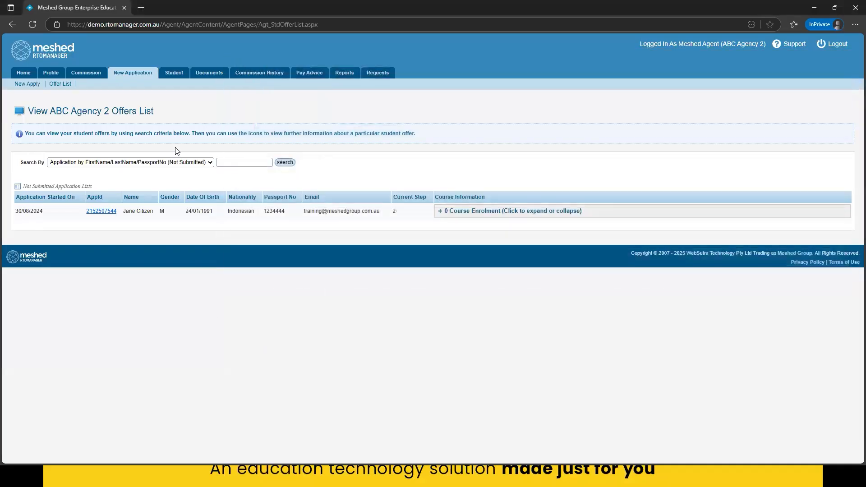
{"action": "left_click", "coordinate": [60, 86]}
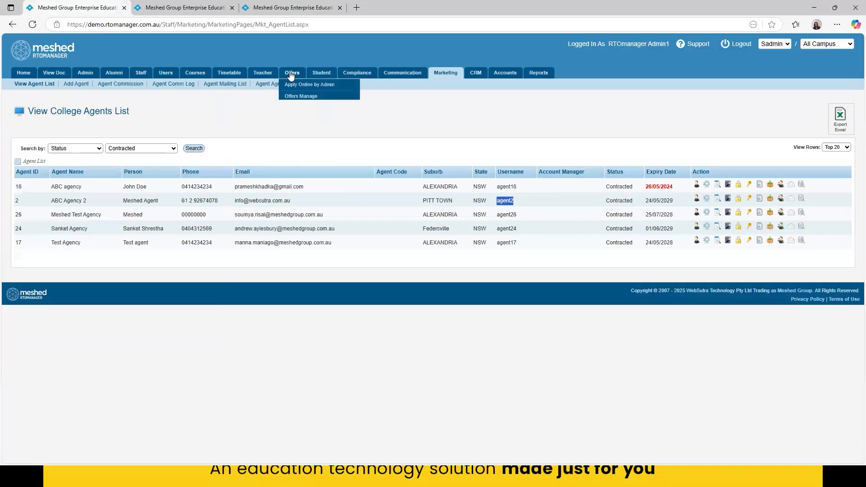
- Switch to the staff portal and check the agent on the newly submitted application in the applicant list
{"action": "left_click", "coordinate": [291, 73]}
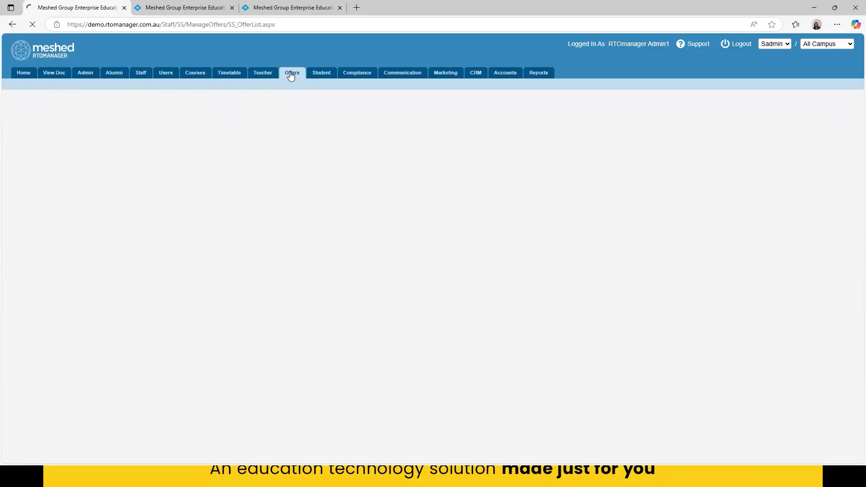
{"action": "left_click_drag", "start_coordinate": [92, 199], "coordinate": [622, 174]}
{"action": "left_click", "coordinate": [477, 150]}
{"action": "left_click_drag", "start_coordinate": [182, 198], "coordinate": [218, 199]}
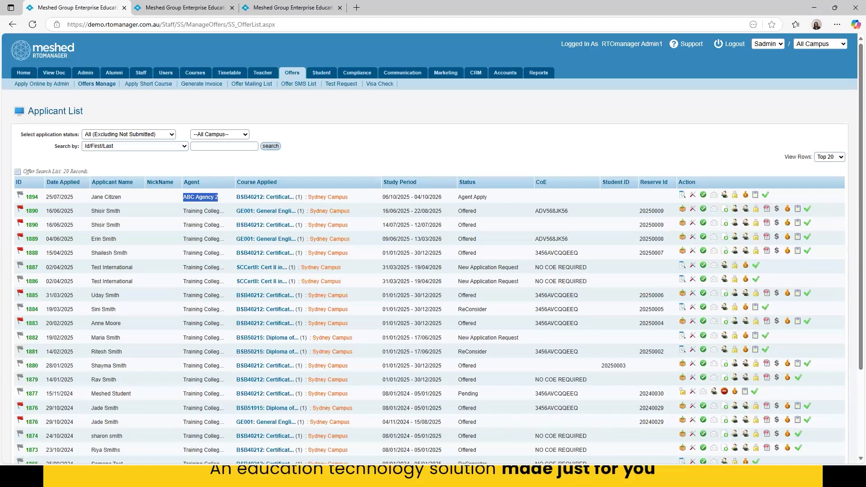
- Back in the agent portal, download the offer letter for the application dated 23 Aug 2024 and review both of its pages
{"action": "key", "text": "alt+Tab"}
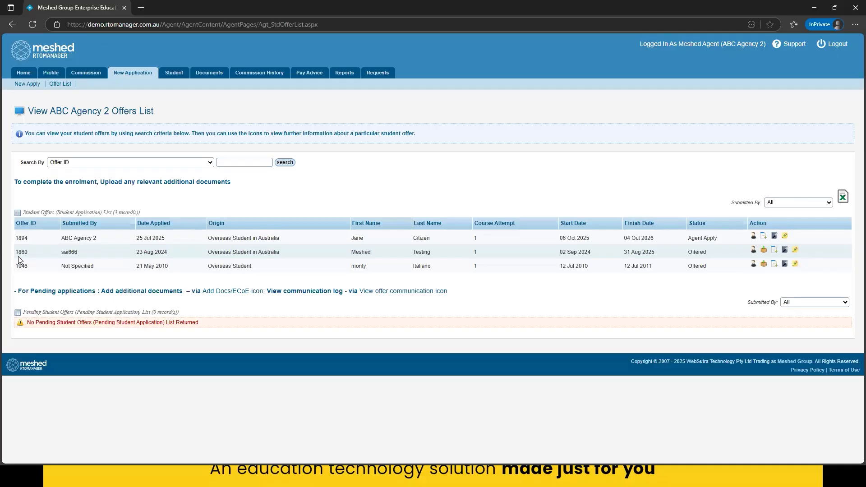
{"action": "left_click", "coordinate": [763, 251]}
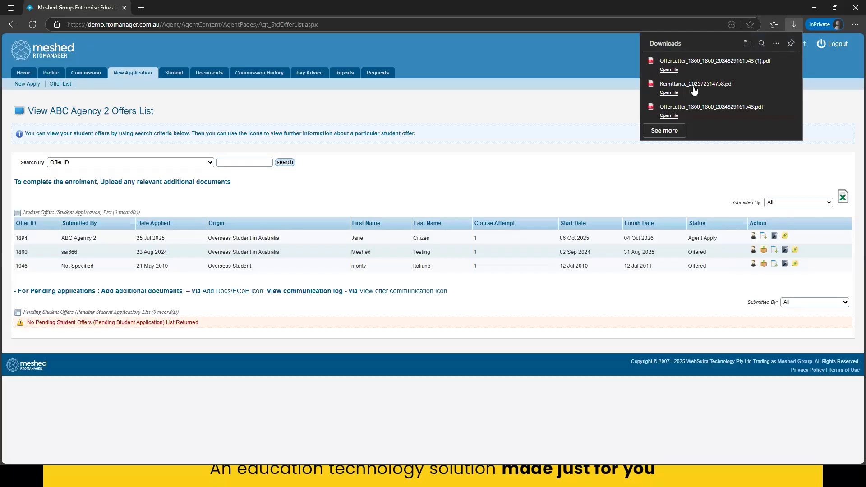
{"action": "left_click", "coordinate": [698, 68]}
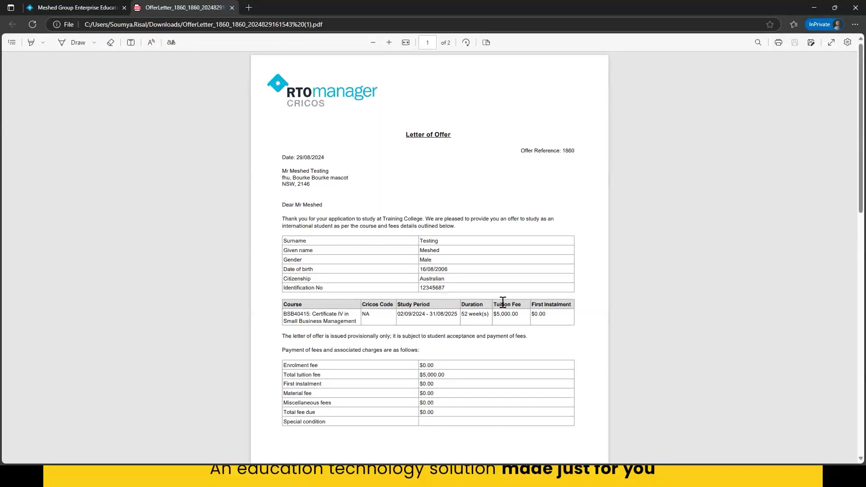
{"action": "scroll", "coordinate": [577, 338], "scroll_direction": "down", "scroll_amount": 8}
{"action": "scroll", "coordinate": [534, 339], "scroll_direction": "down", "scroll_amount": 6}
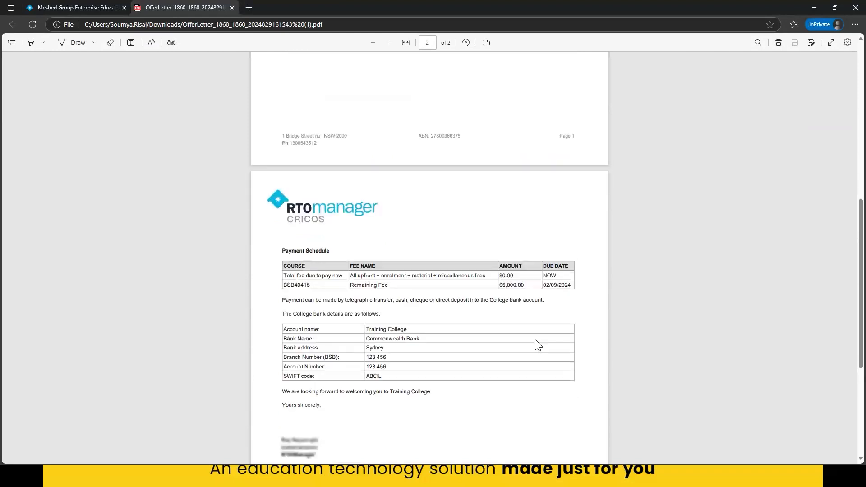
{"action": "scroll", "coordinate": [537, 350], "scroll_direction": "up", "scroll_amount": 5}
{"action": "scroll", "coordinate": [540, 353], "scroll_direction": "up", "scroll_amount": 5}
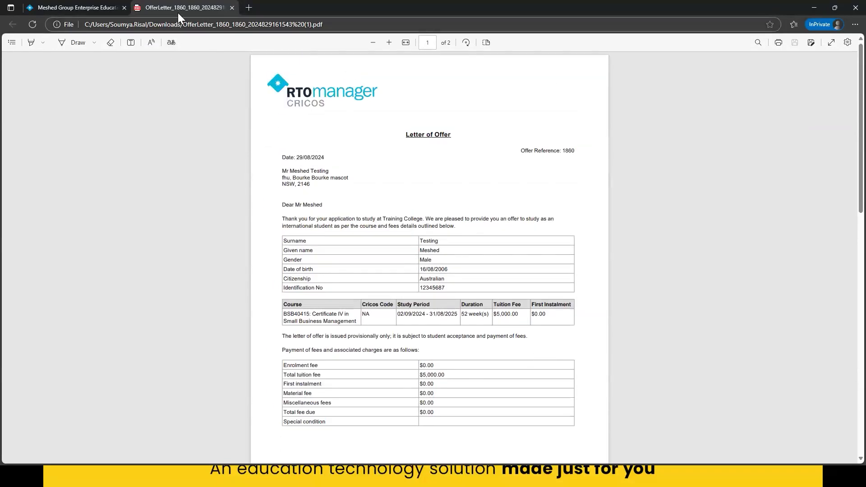
{"action": "left_click", "coordinate": [232, 8]}
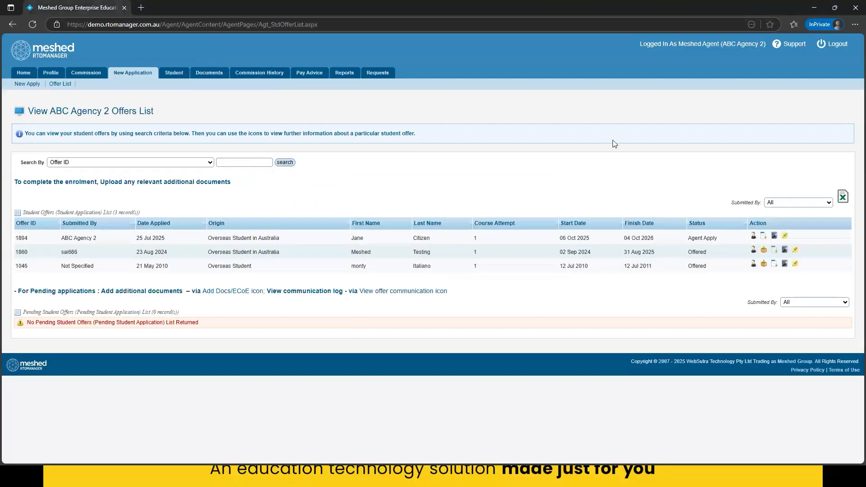
- Review the document checklist and the additional documents/ECoE upload form for the offer applied for on 23 Aug 2024
{"action": "left_click", "coordinate": [794, 251]}
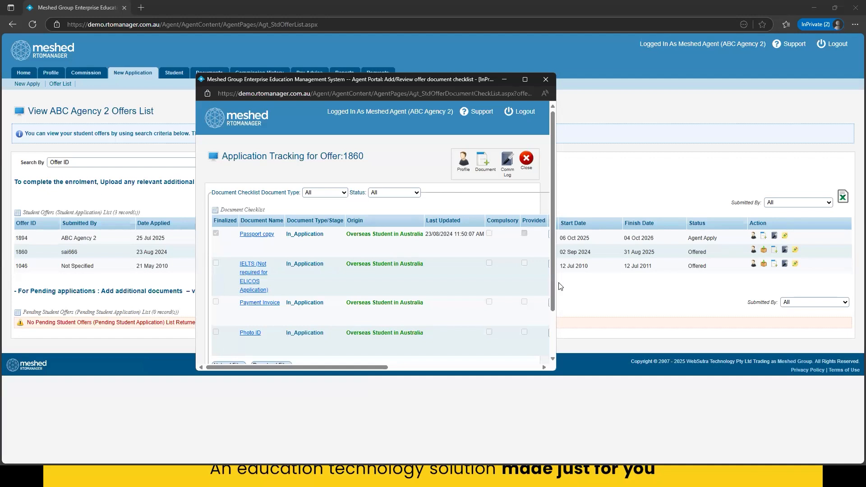
{"action": "left_click", "coordinate": [545, 80]}
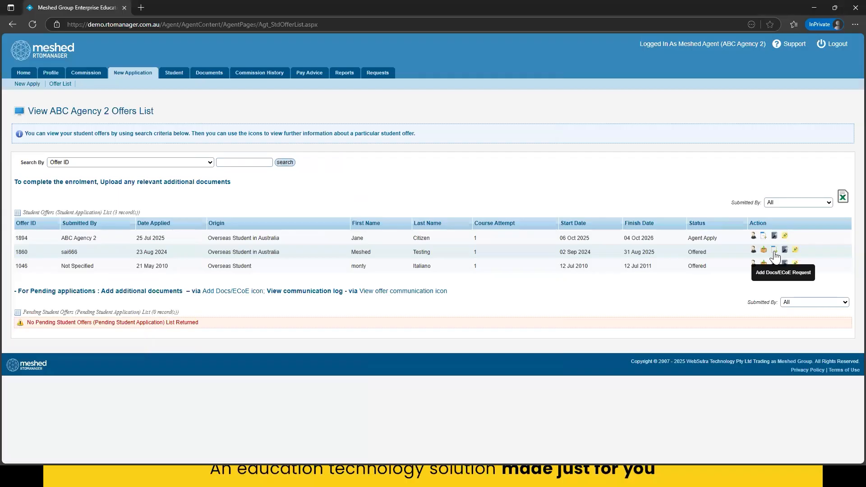
{"action": "left_click", "coordinate": [774, 250]}
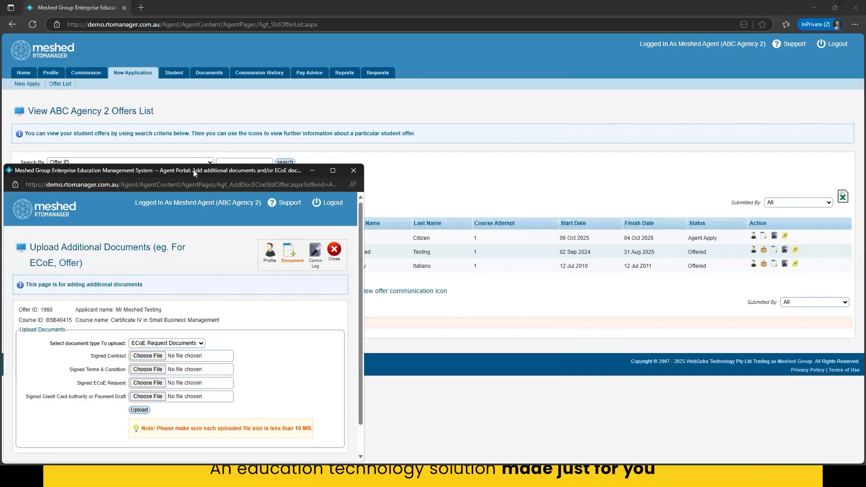
{"action": "left_click_drag", "start_coordinate": [193, 170], "coordinate": [382, 101]}
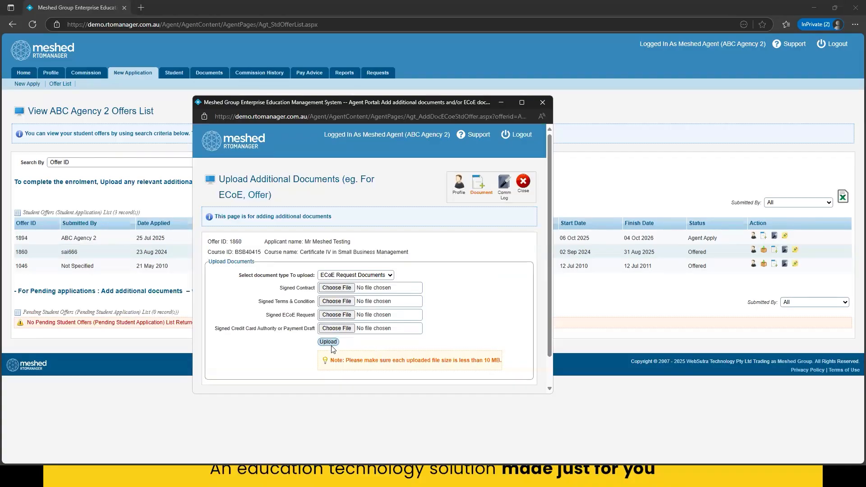
{"action": "left_click_drag", "start_coordinate": [372, 361], "coordinate": [504, 354]}
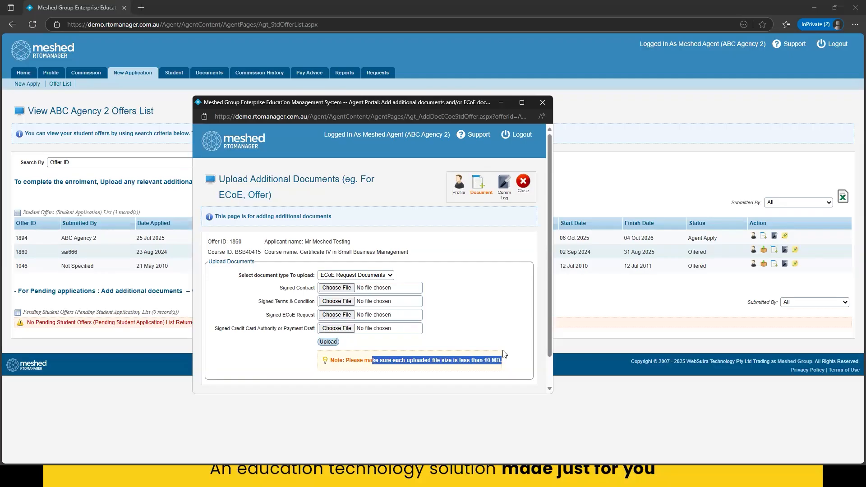
{"action": "left_click", "coordinate": [542, 104]}
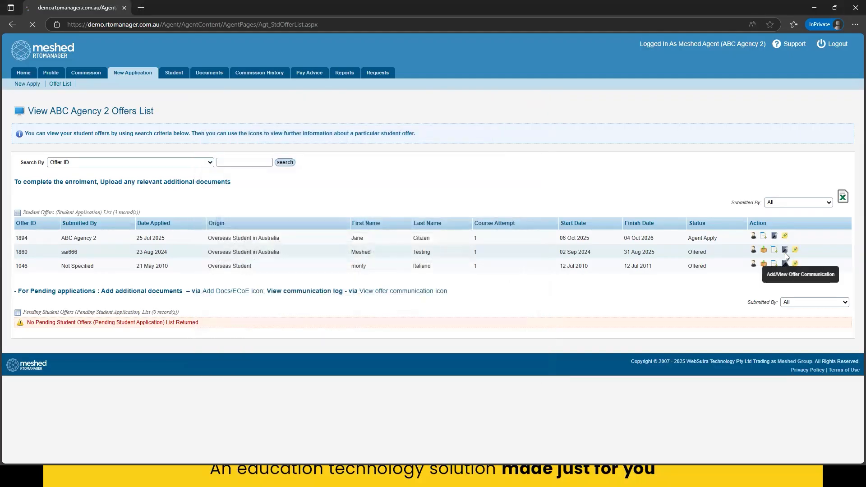
- View the communication history of the 23 Aug 2024 offer and close it
{"action": "left_click", "coordinate": [784, 250]}
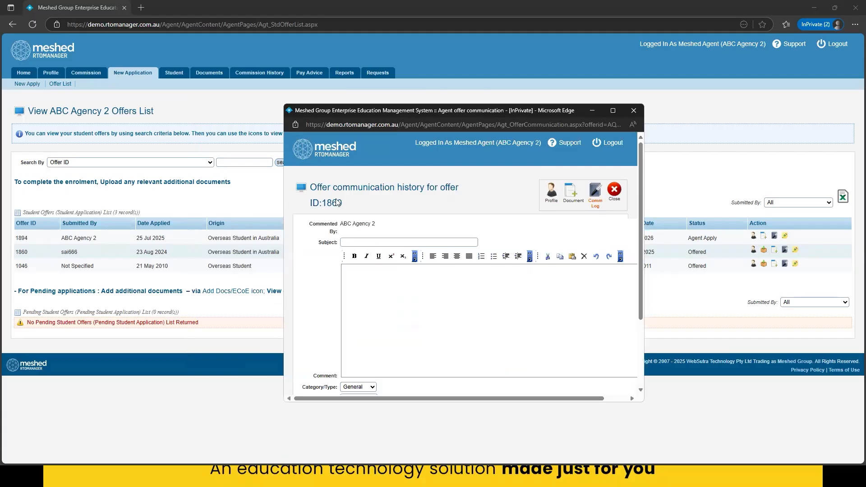
{"action": "left_click", "coordinate": [633, 110]}
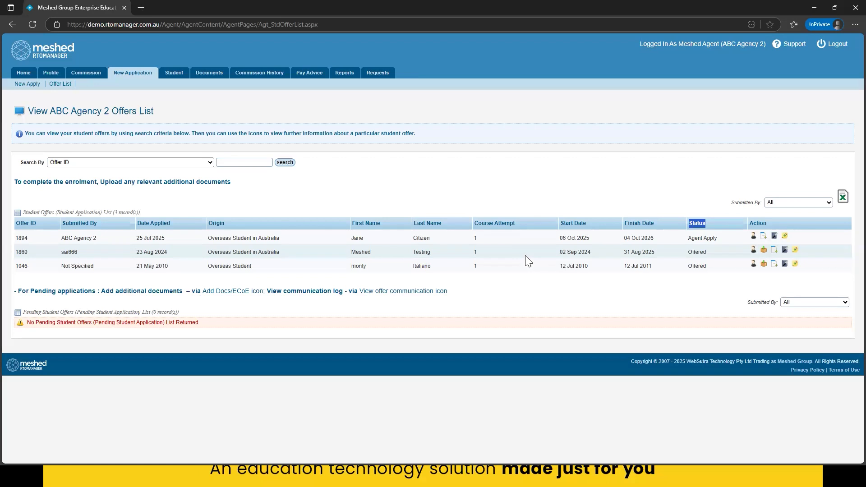
- Open ABC Agency 2's student list and look over the students under its management
{"action": "left_click", "coordinate": [176, 80]}
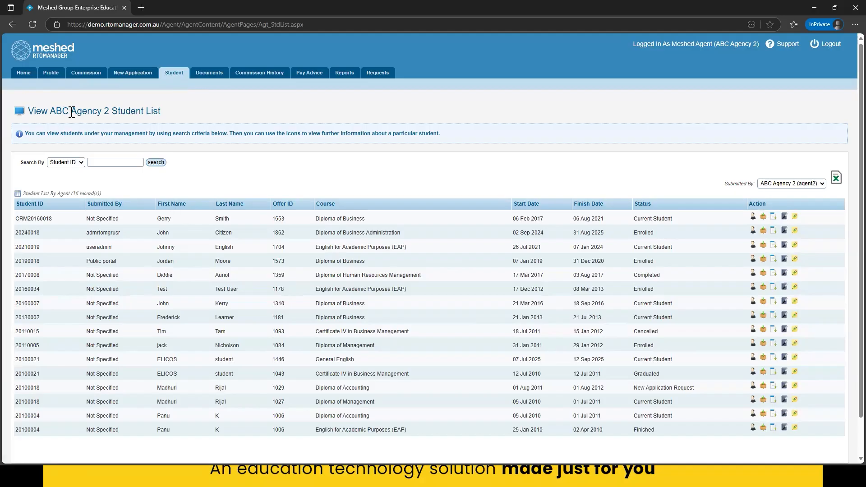
{"action": "left_click_drag", "start_coordinate": [58, 113], "coordinate": [161, 110]}
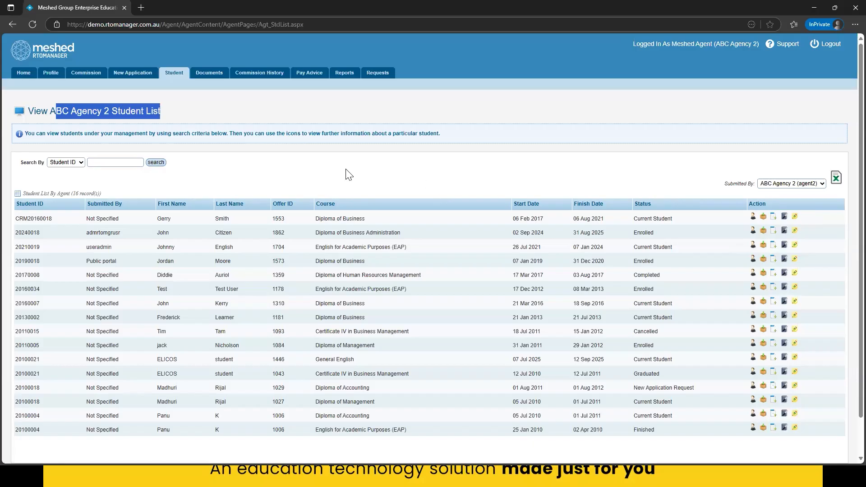
{"action": "left_click", "coordinate": [286, 109]}
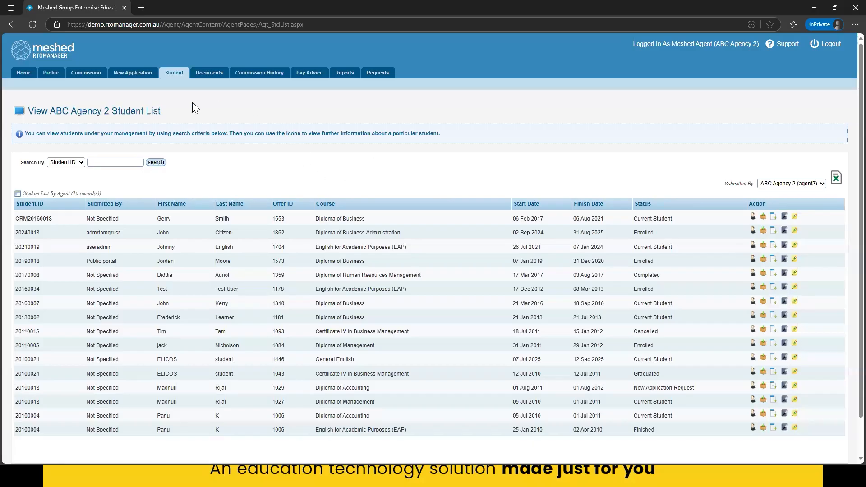
- View the agency's course commission percentages and compare them with ABC Agency 2's Agent Commission Rate page in the staff portal
{"action": "left_click", "coordinate": [75, 79]}
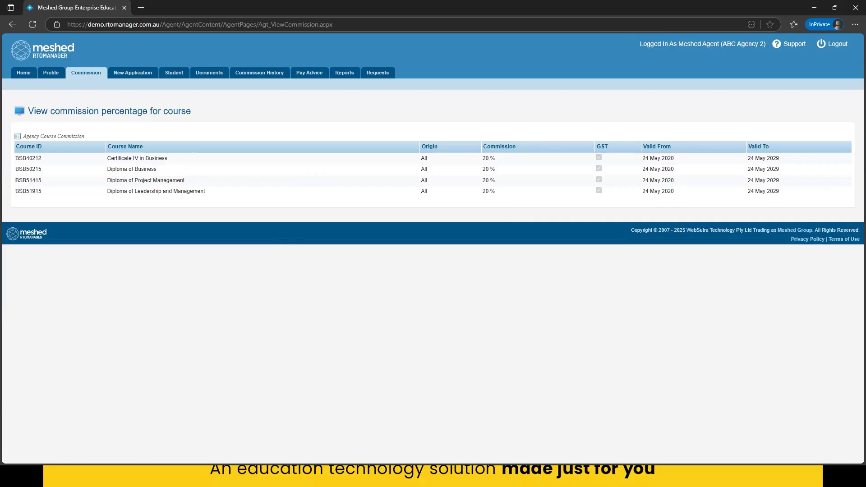
{"action": "key", "text": "alt+Tab"}
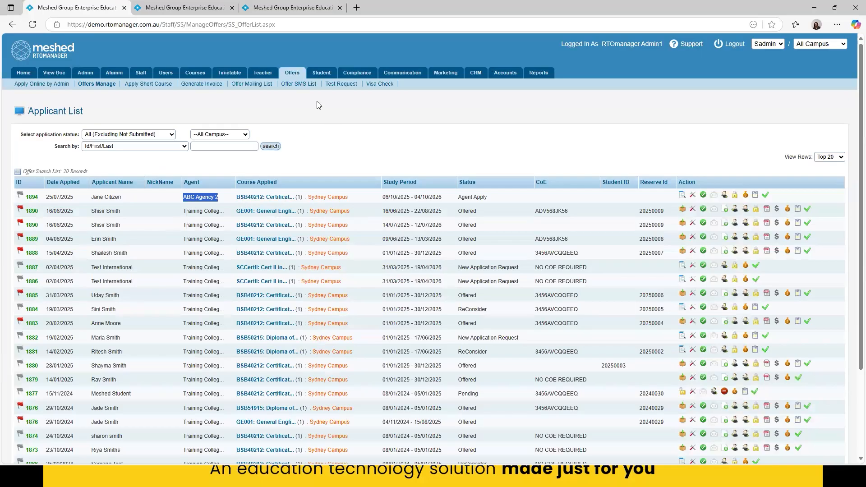
{"action": "left_click", "coordinate": [188, 7]}
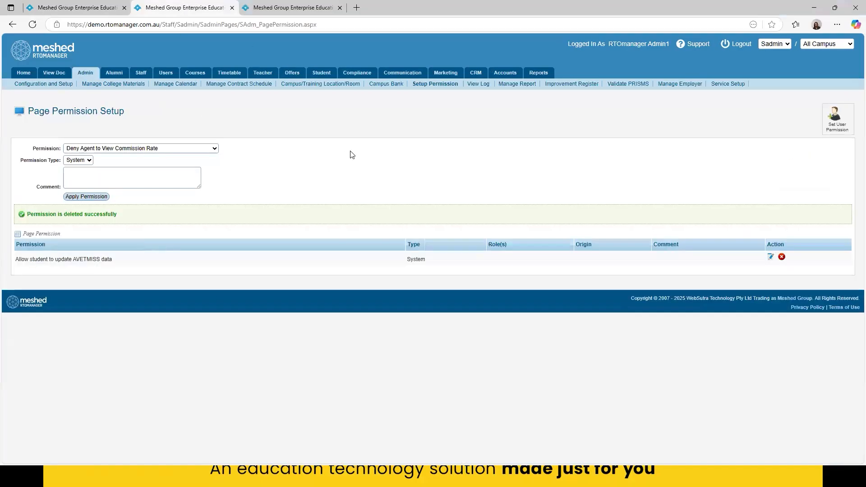
{"action": "left_click", "coordinate": [300, 12]}
{"action": "scroll", "coordinate": [512, 288], "scroll_direction": "up", "scroll_amount": 2}
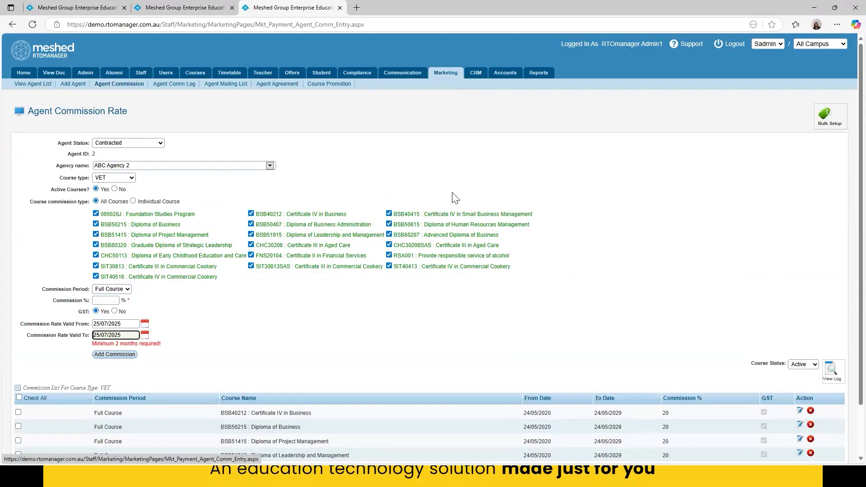
{"action": "scroll", "coordinate": [636, 186], "scroll_direction": "down", "scroll_amount": 2}
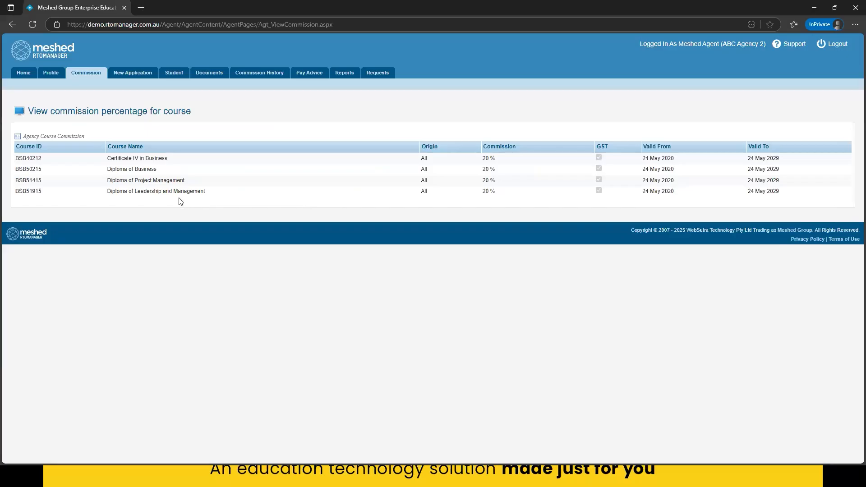
- In the agent portal's commission history, view Commission Ready To Process and switch the query to Commission Paid or Deducted
{"action": "left_click", "coordinate": [255, 74]}
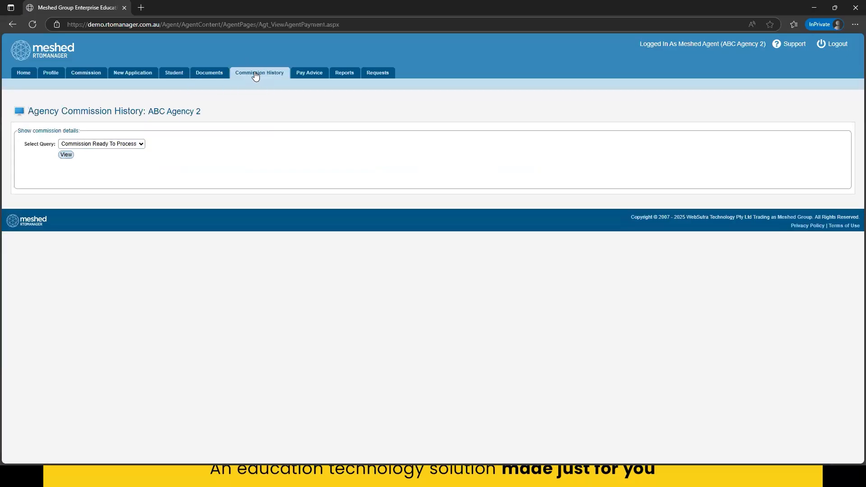
{"action": "left_click", "coordinate": [65, 155]}
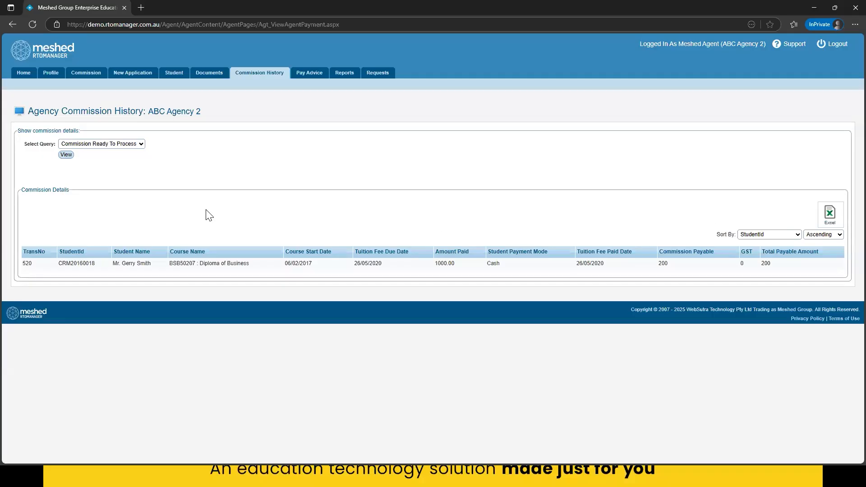
{"action": "left_click", "coordinate": [133, 143]}
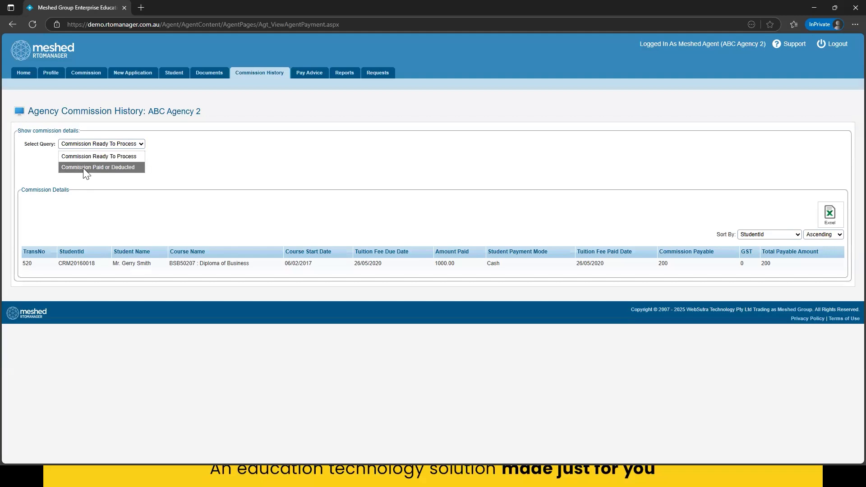
{"action": "left_click", "coordinate": [83, 167]}
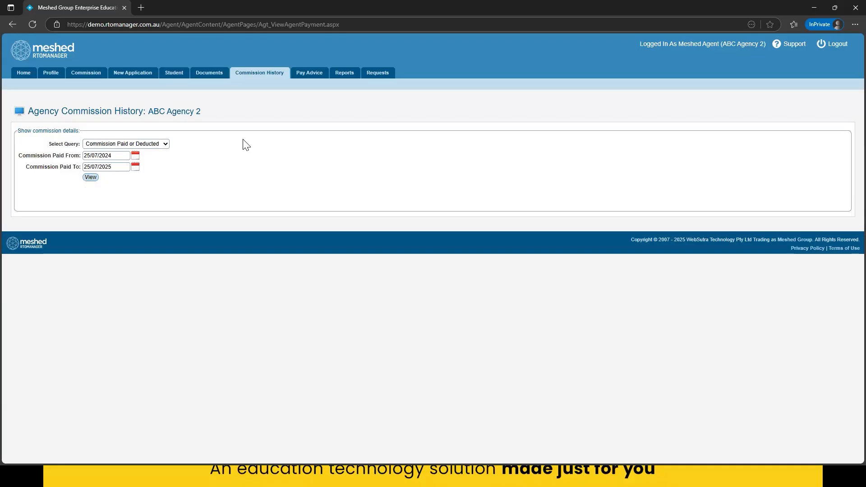
{"action": "mouse_move", "coordinate": [272, 83]}
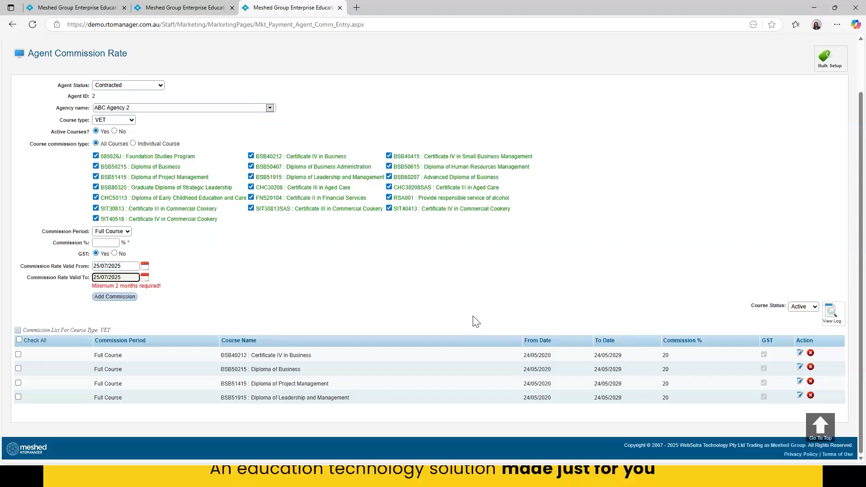
- Switch to the staff portal and open Page Permission Setup by way of the user permission settings
{"action": "left_click", "coordinate": [183, 8]}
{"action": "mouse_move", "coordinate": [83, 78]}
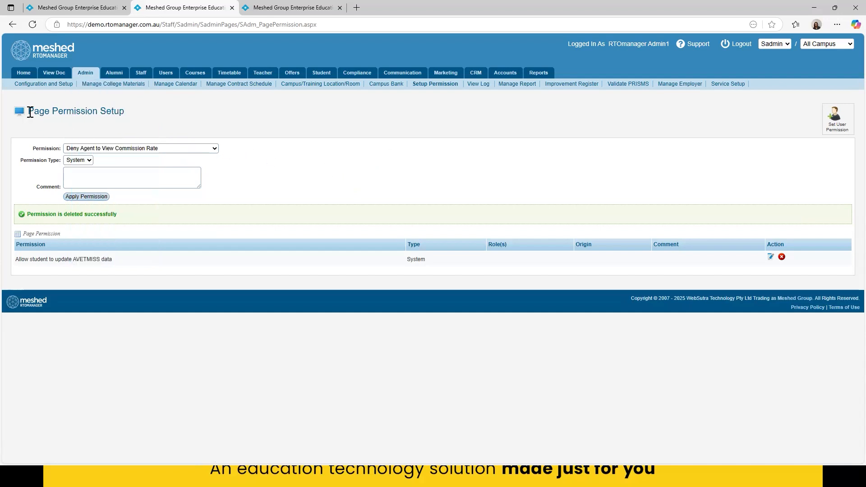
{"action": "left_click", "coordinate": [426, 85]}
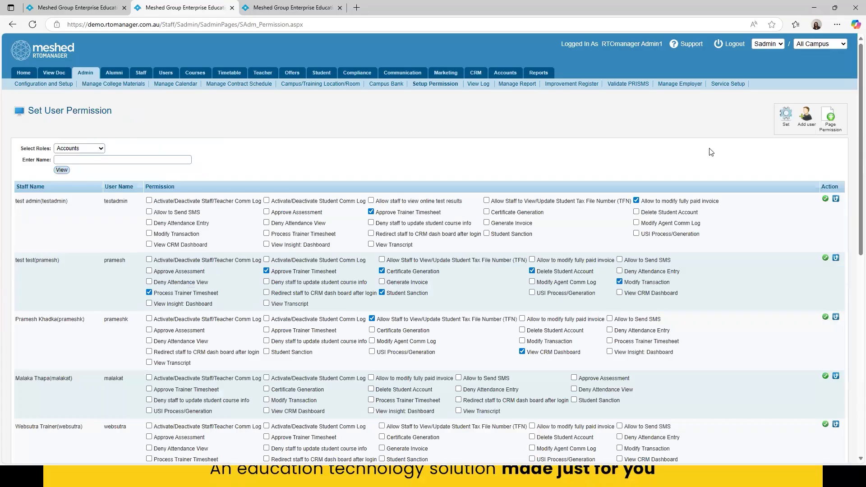
{"action": "left_click", "coordinate": [830, 119]}
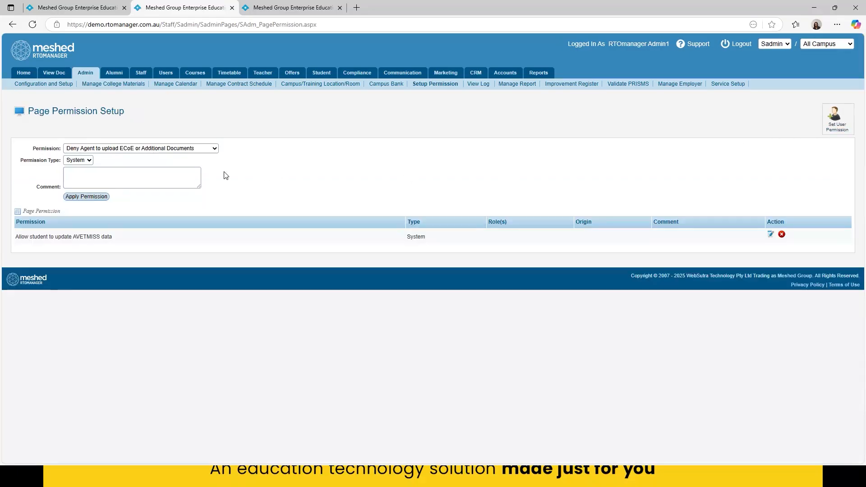
- Look through the agent-related permissions that can be denied on the Page Permission Setup page
{"action": "left_click", "coordinate": [175, 148]}
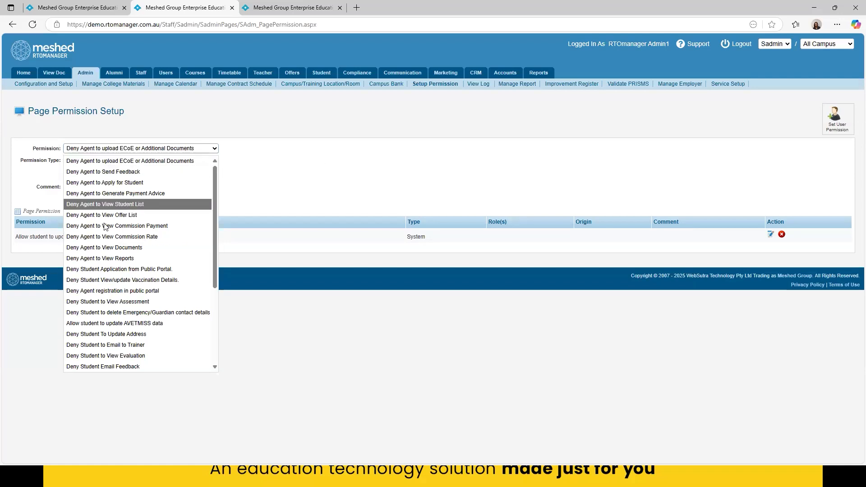
{"action": "left_click", "coordinate": [334, 157]}
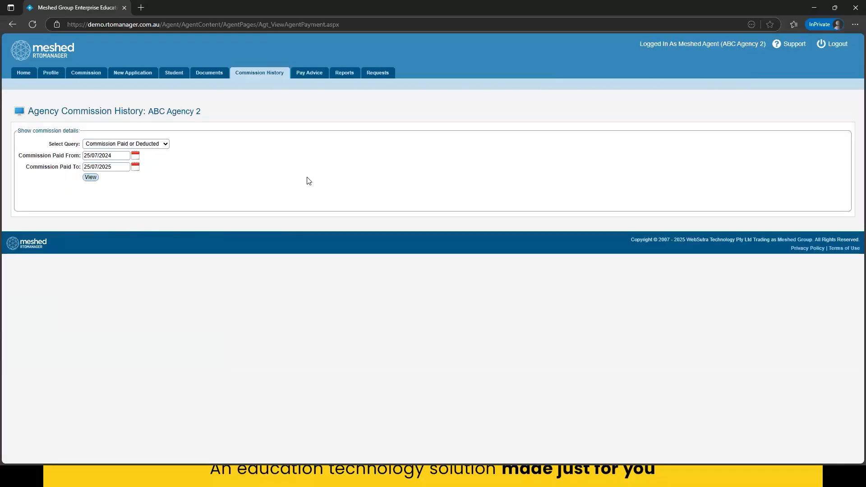
- In the agent portal's Pay Advice page, view commissions using the All approved commission option
{"action": "left_click", "coordinate": [314, 78]}
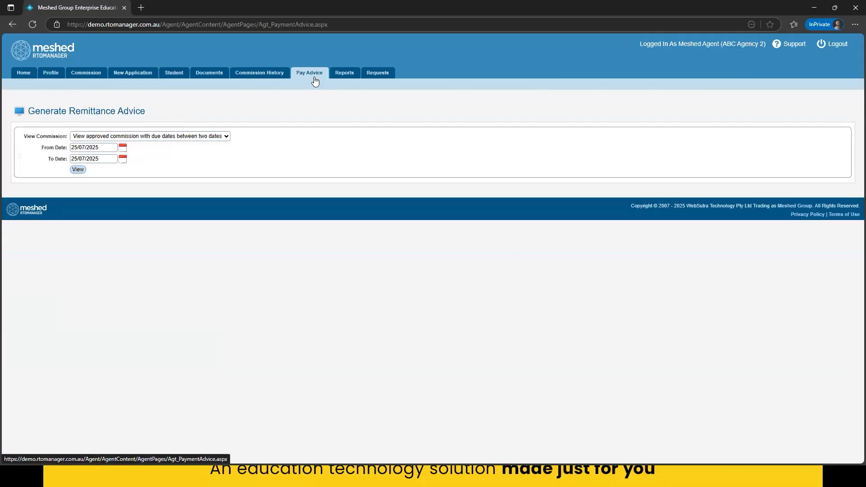
{"action": "left_click", "coordinate": [100, 147]}
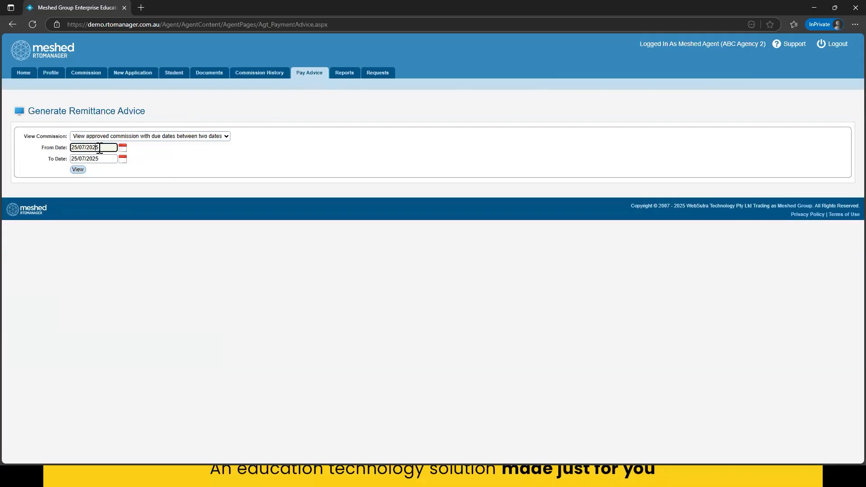
{"action": "type", "text": "0"}
{"action": "left_click", "coordinate": [184, 136]}
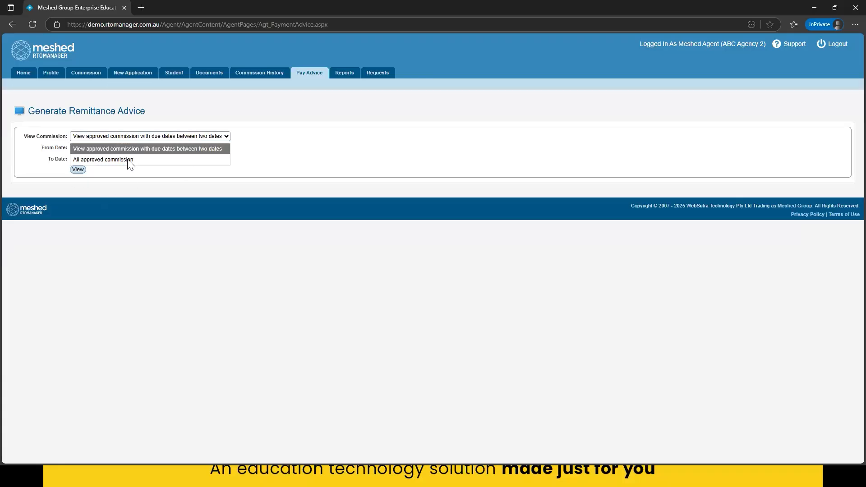
{"action": "left_click", "coordinate": [128, 161]}
{"action": "left_click", "coordinate": [79, 149]}
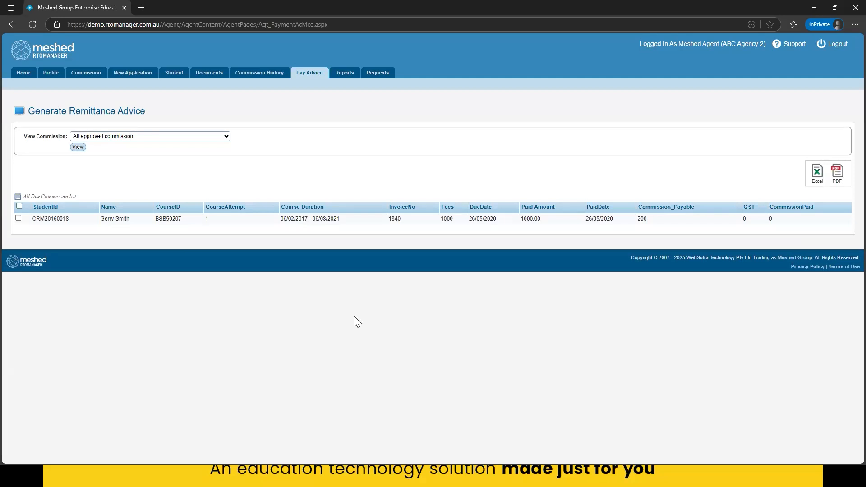
- Select all listed commission transactions, generate the Remittance Advice as a PDF, review it and close it
{"action": "left_click", "coordinate": [836, 173]}
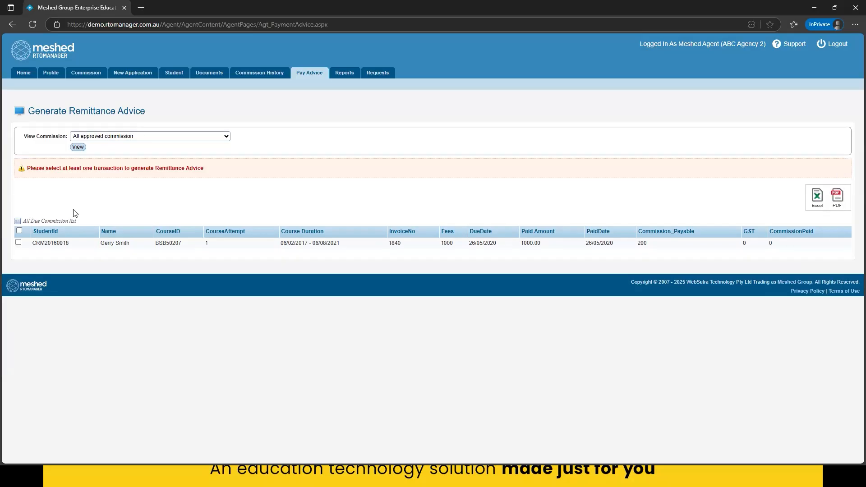
{"action": "left_click", "coordinate": [18, 231]}
{"action": "left_click", "coordinate": [839, 200]}
{"action": "left_click", "coordinate": [692, 71]}
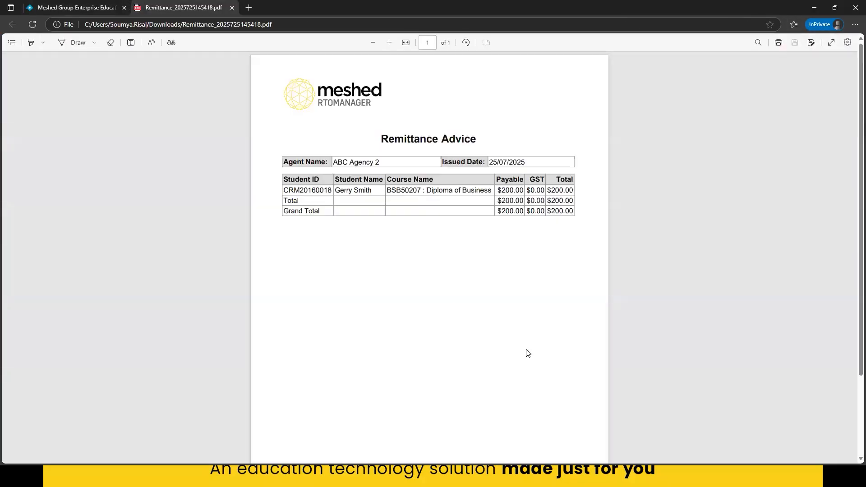
{"action": "scroll", "coordinate": [527, 353], "scroll_direction": "down", "scroll_amount": 2}
{"action": "scroll", "coordinate": [445, 388], "scroll_direction": "up", "scroll_amount": 2}
{"action": "left_click", "coordinate": [232, 8]}
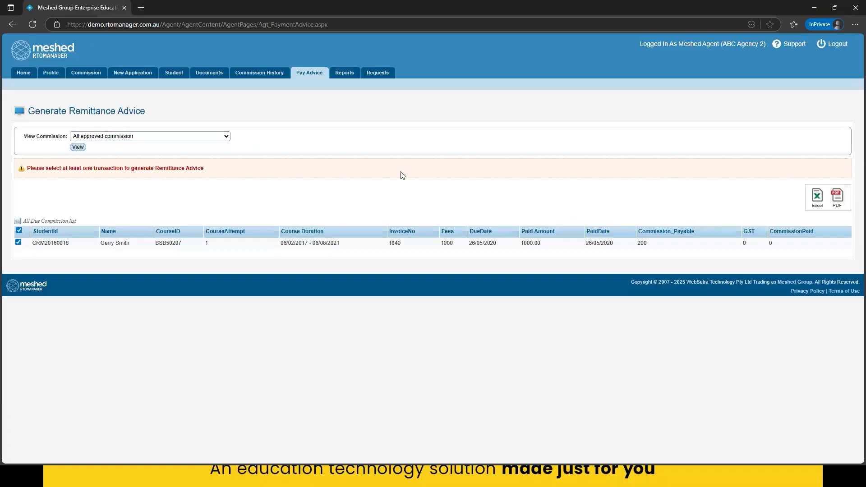
- Open the agency reports page, return to the home page and reopen the reports through the Report shortcut
{"action": "left_click", "coordinate": [345, 73]}
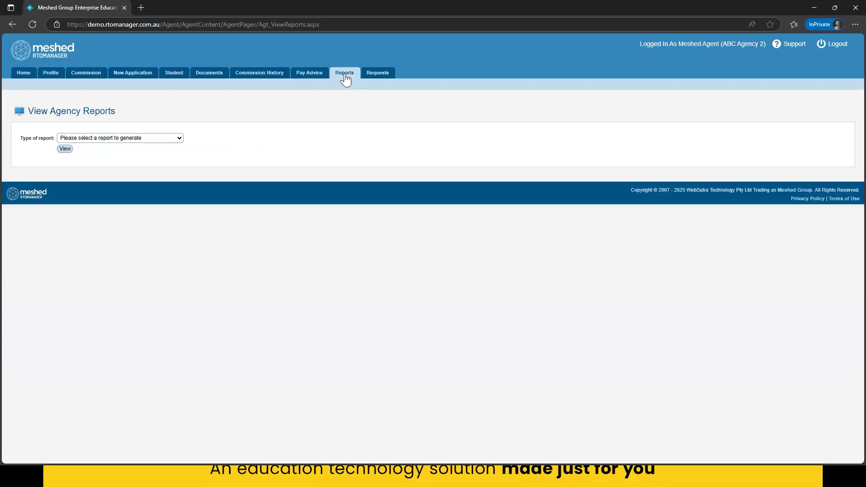
{"action": "left_click", "coordinate": [21, 76]}
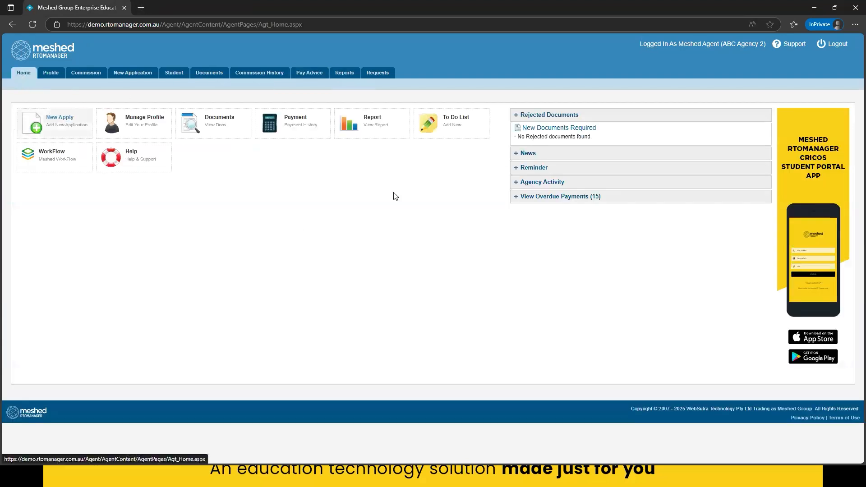
{"action": "left_click", "coordinate": [374, 130]}
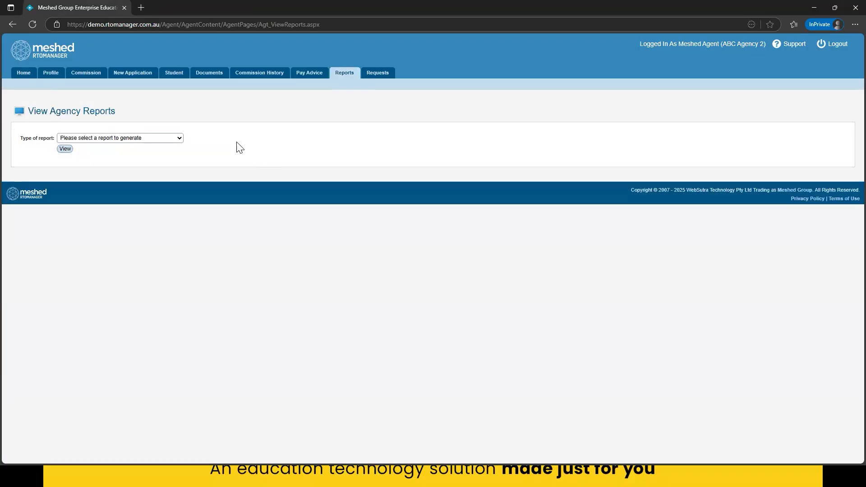
- Generate the List of Current Students report for course type VET from 25/07/2020 to 25/07/2025
{"action": "left_click", "coordinate": [150, 139]}
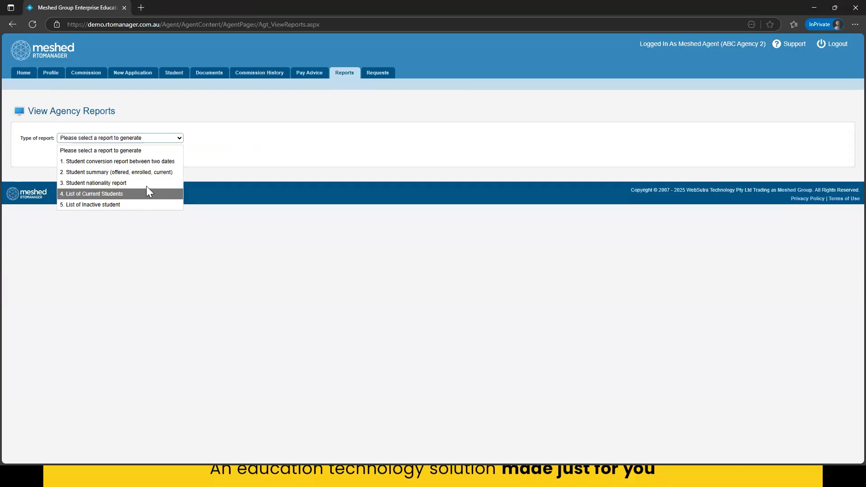
{"action": "left_click", "coordinate": [117, 194]}
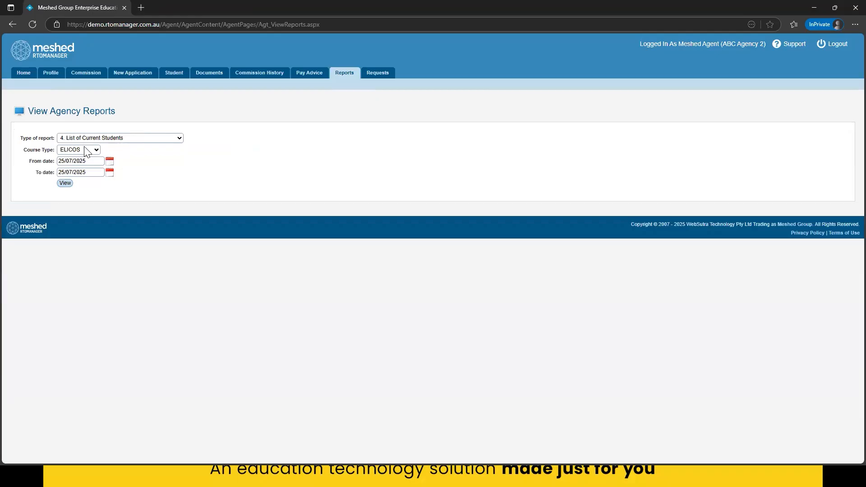
{"action": "left_click", "coordinate": [79, 150]}
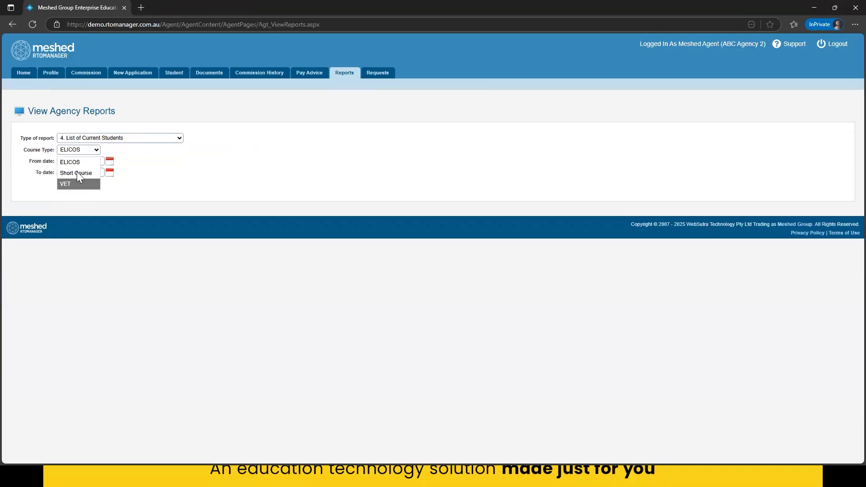
{"action": "left_click", "coordinate": [74, 185]}
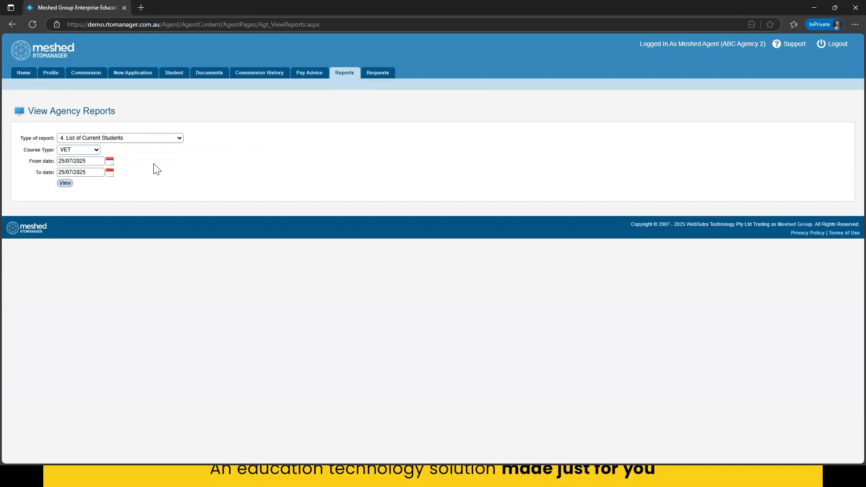
{"action": "left_click", "coordinate": [91, 160]}
{"action": "key", "text": "BackSpace"}
{"action": "type", "text": "0"}
{"action": "left_click", "coordinate": [146, 167]}
{"action": "left_click", "coordinate": [63, 183]}
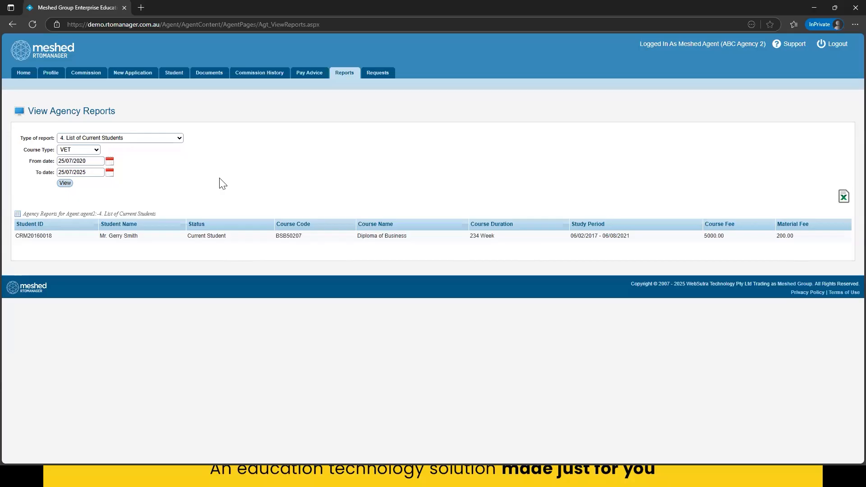
- Generate the Student summary (offered, enrolled, current) report for 25/07/2020 to 25/07/2025 and examine the number for each student type
{"action": "left_click", "coordinate": [156, 142]}
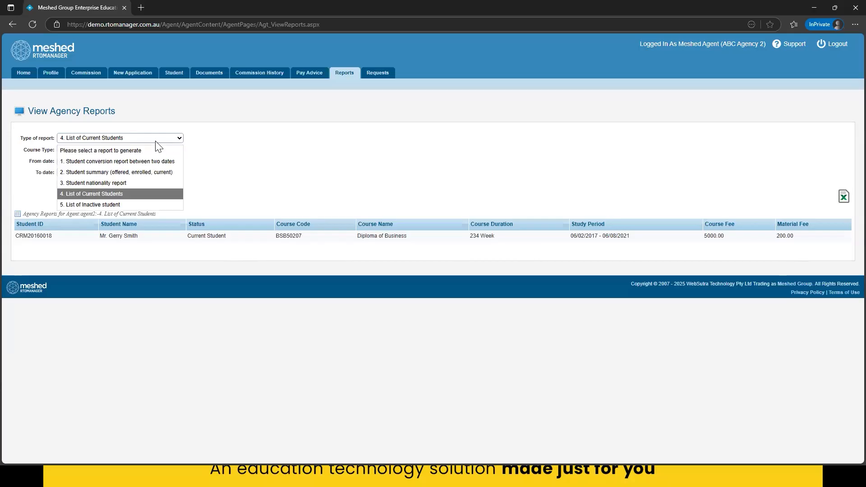
{"action": "left_click", "coordinate": [126, 170]}
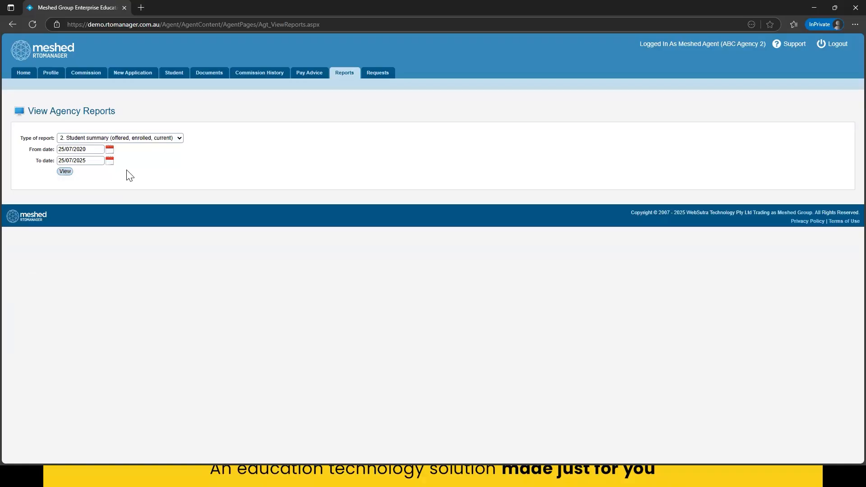
{"action": "left_click", "coordinate": [65, 172]}
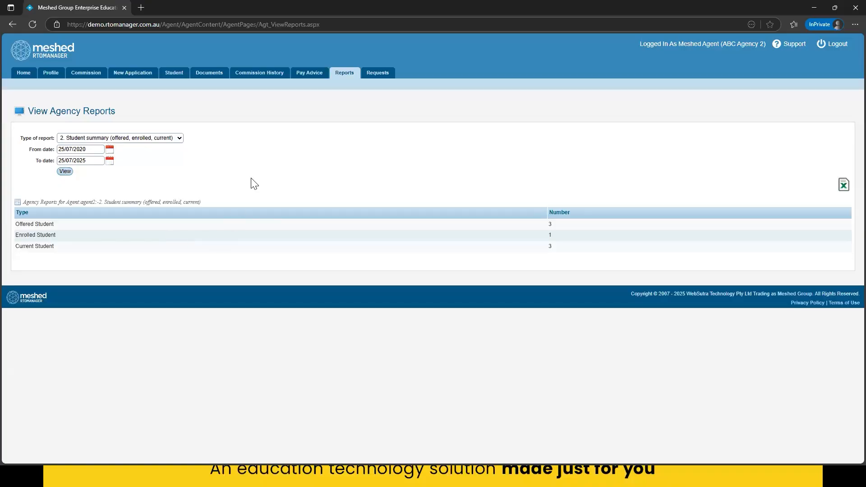
{"action": "left_click_drag", "start_coordinate": [22, 224], "coordinate": [111, 231]}
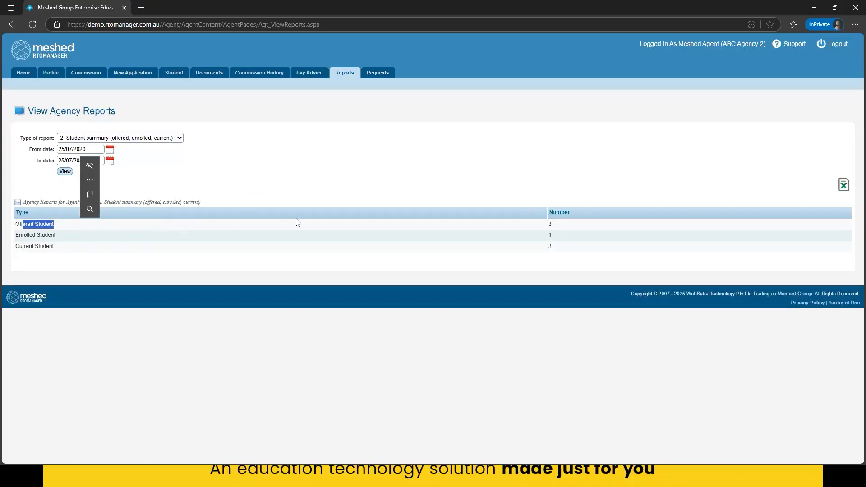
{"action": "left_click", "coordinate": [557, 230]}
{"action": "left_click_drag", "start_coordinate": [42, 234], "coordinate": [548, 234]}
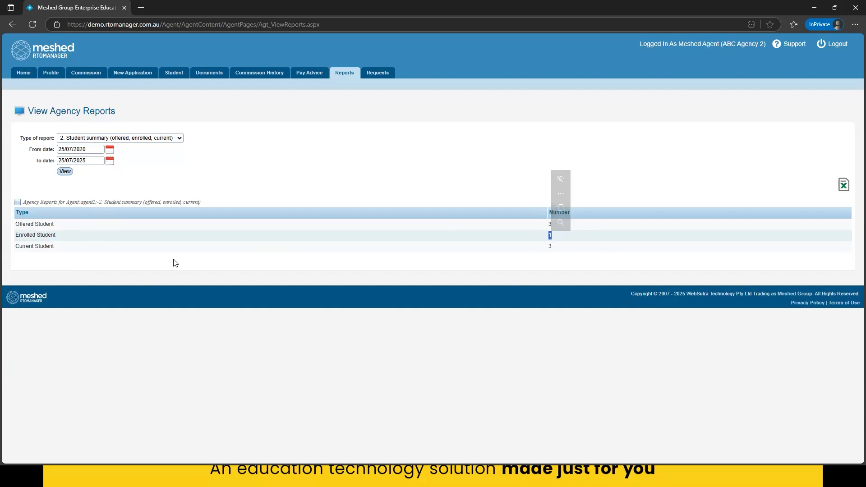
{"action": "left_click_drag", "start_coordinate": [21, 255], "coordinate": [116, 256]}
{"action": "left_click_drag", "start_coordinate": [556, 248], "coordinate": [546, 248]}
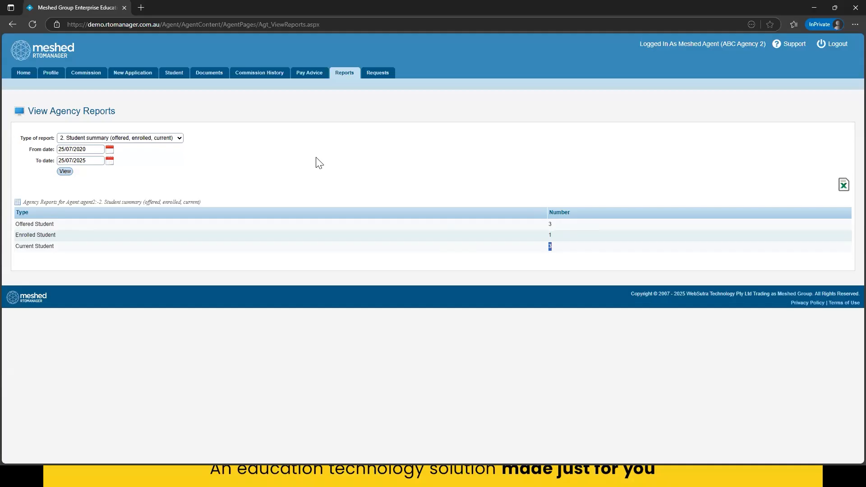
- Open the agent's email request form and compare its recipient with the marketing email in the staff portal's College Info, then return to the agent portal
{"action": "left_click", "coordinate": [376, 74]}
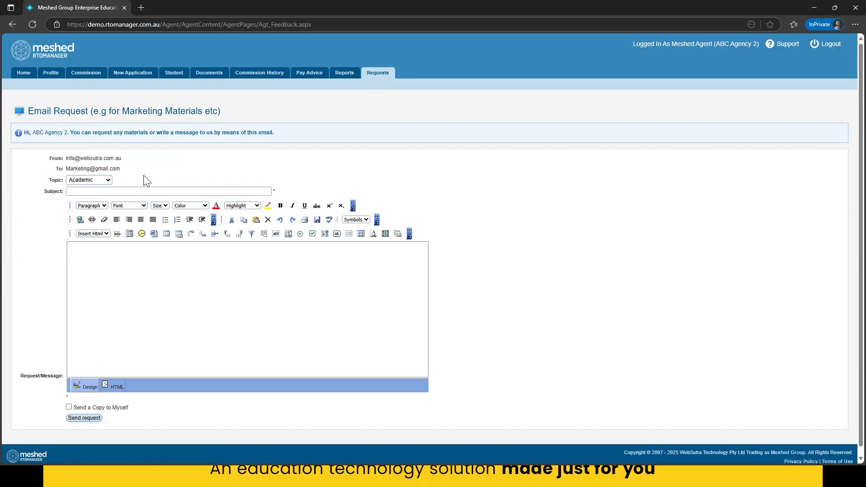
{"action": "left_click_drag", "start_coordinate": [65, 158], "coordinate": [133, 171]}
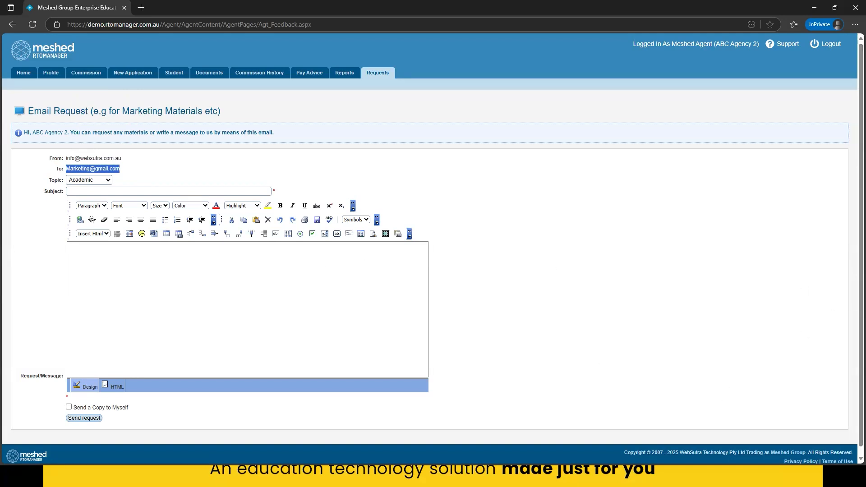
{"action": "key", "text": "alt+Tab"}
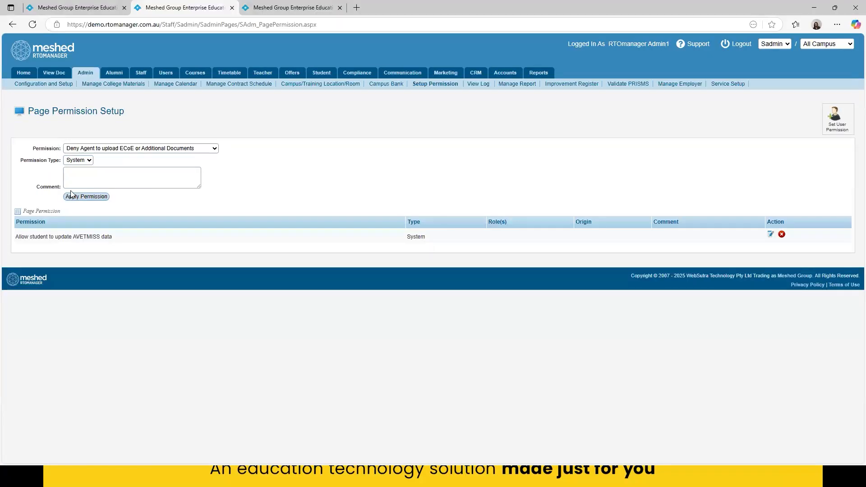
{"action": "left_click", "coordinate": [51, 8]}
{"action": "left_click", "coordinate": [83, 73]}
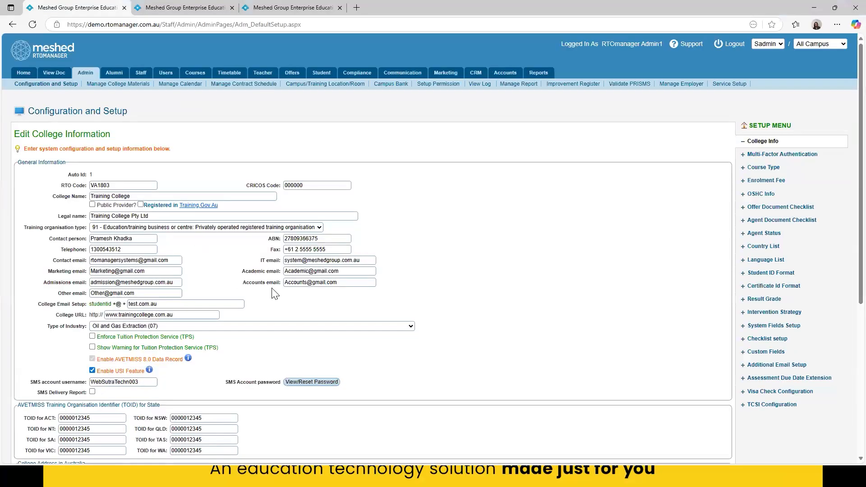
{"action": "triple_click", "coordinate": [81, 272]}
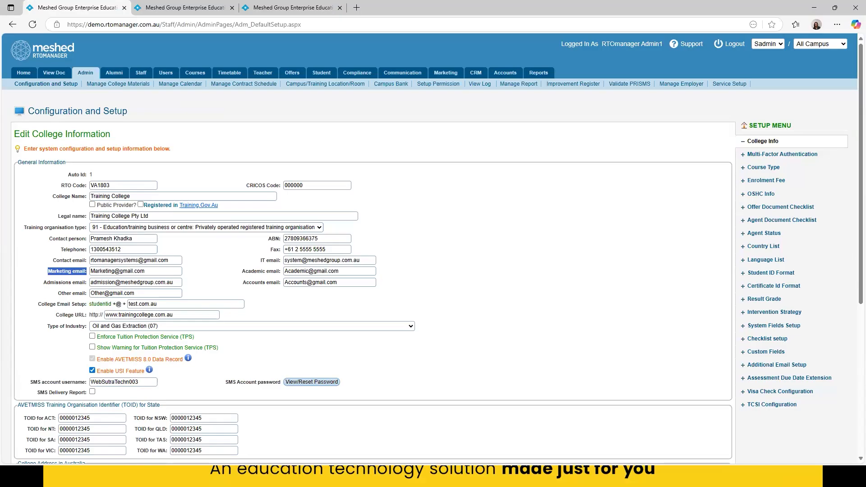
{"action": "key", "text": "alt+Tab"}
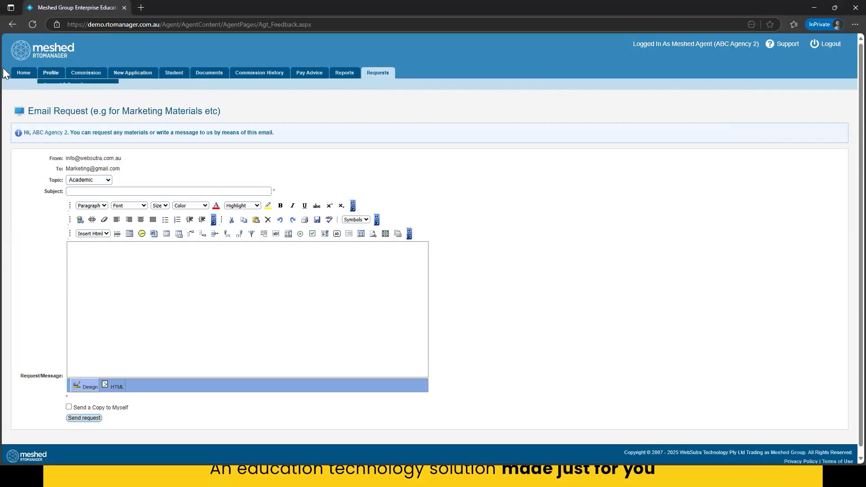
- Return to the agent home page and view the college documents available for agency download
{"action": "left_click", "coordinate": [17, 77]}
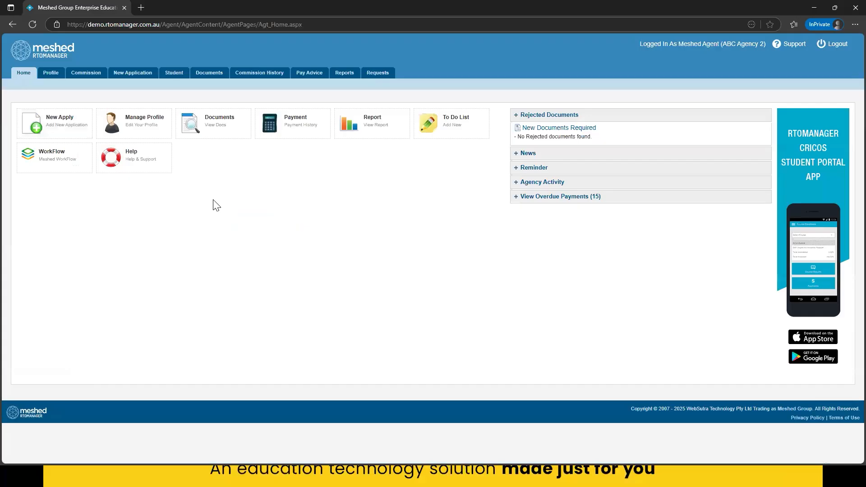
{"action": "left_click", "coordinate": [222, 134]}
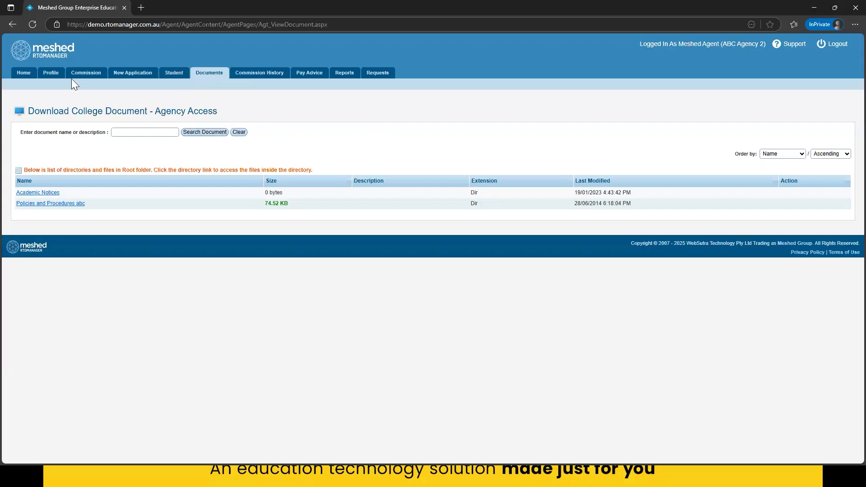
- On the agent home page, review the Rejected Documents, News, Reminder, View Overdue Payments and Agency Activity sections
{"action": "left_click", "coordinate": [23, 74]}
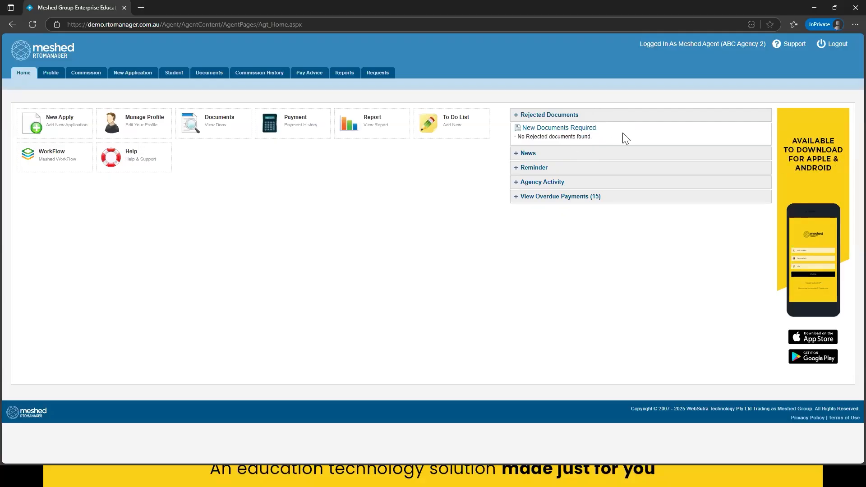
{"action": "left_click_drag", "start_coordinate": [522, 136], "coordinate": [591, 136]}
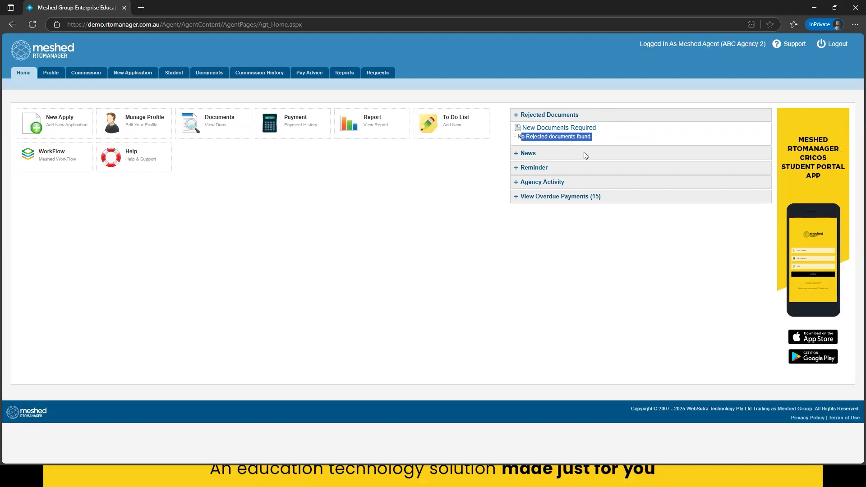
{"action": "left_click", "coordinate": [540, 158]}
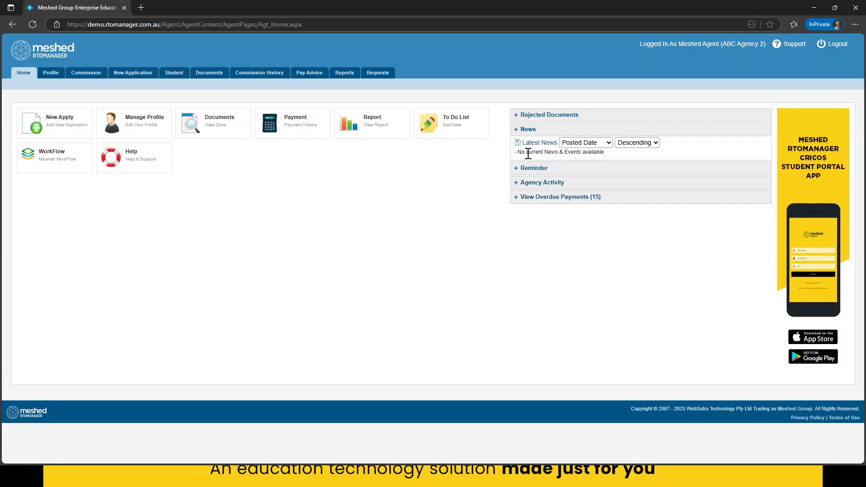
{"action": "left_click", "coordinate": [525, 168]}
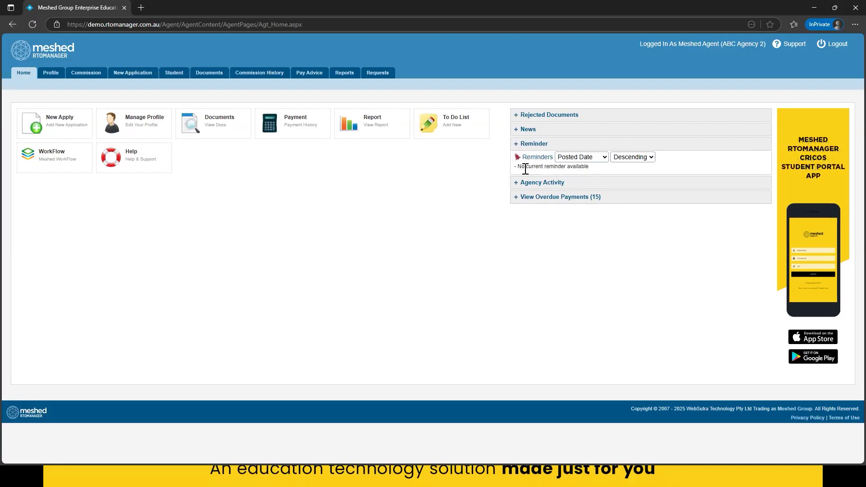
{"action": "left_click", "coordinate": [526, 198]}
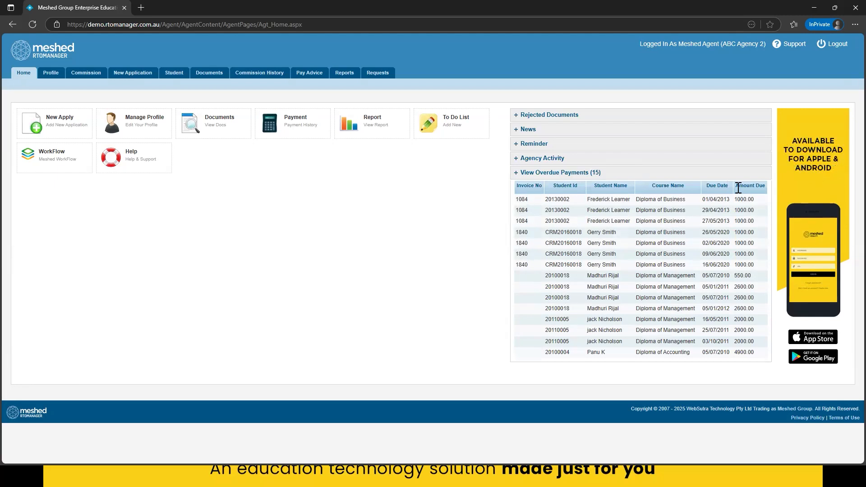
{"action": "left_click", "coordinate": [548, 164]}
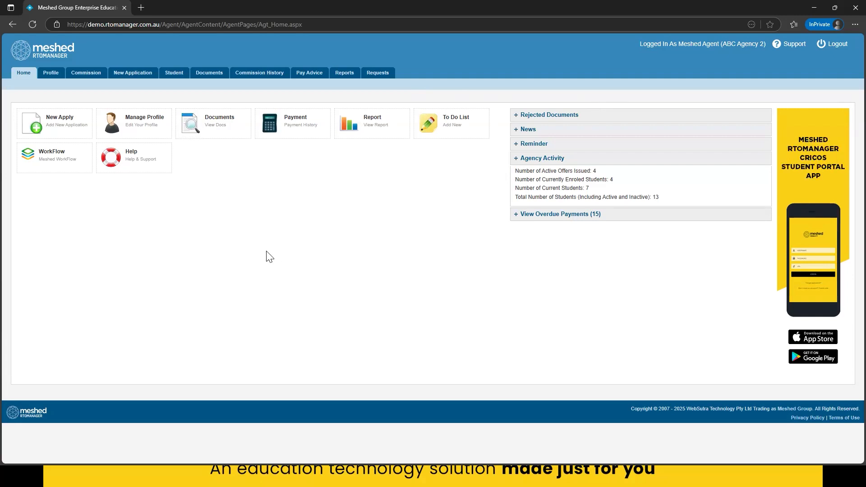
{"action": "left_click", "coordinate": [813, 9]}
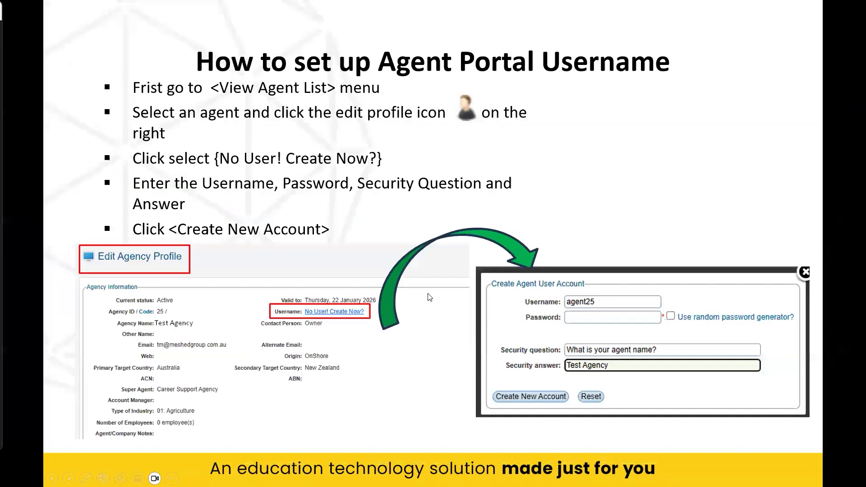
{"action": "left_click", "coordinate": [484, 316]}
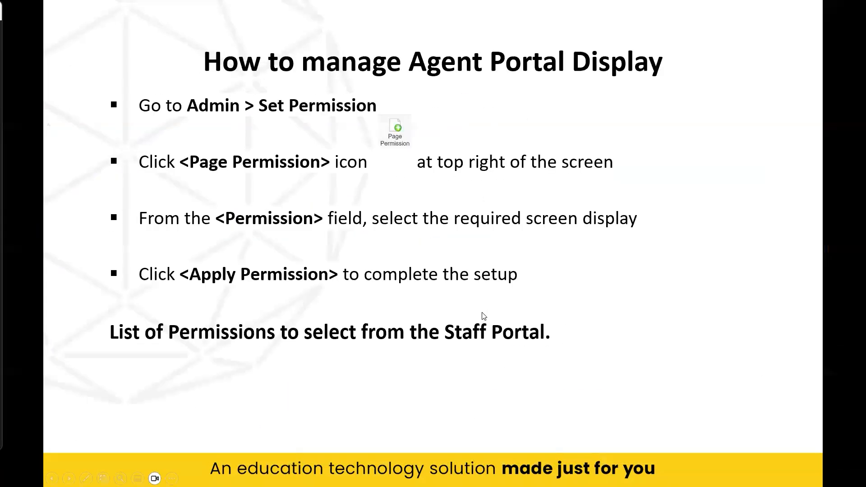